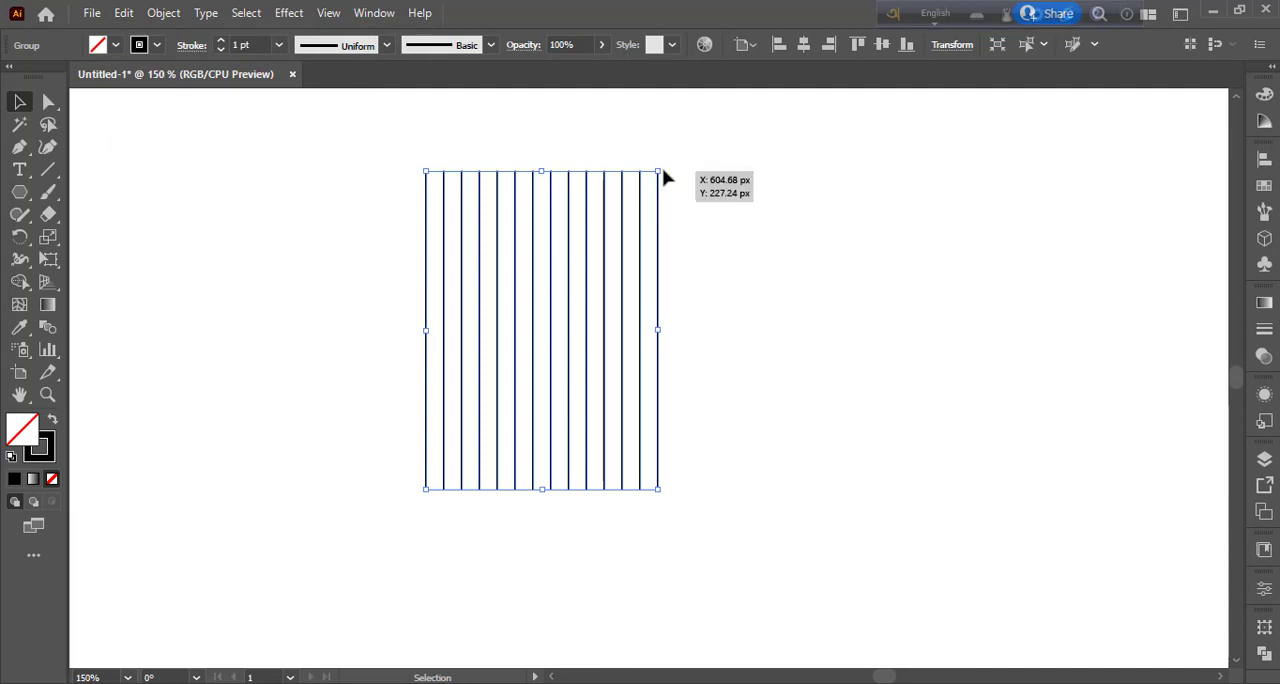
Rotate the selected line group 90° across the vertical lines to form a square grid, and move the whole grid slightly down and right.
drag(663, 171, 755, 402)
click(808, 461)
drag(274, 160, 686, 421)
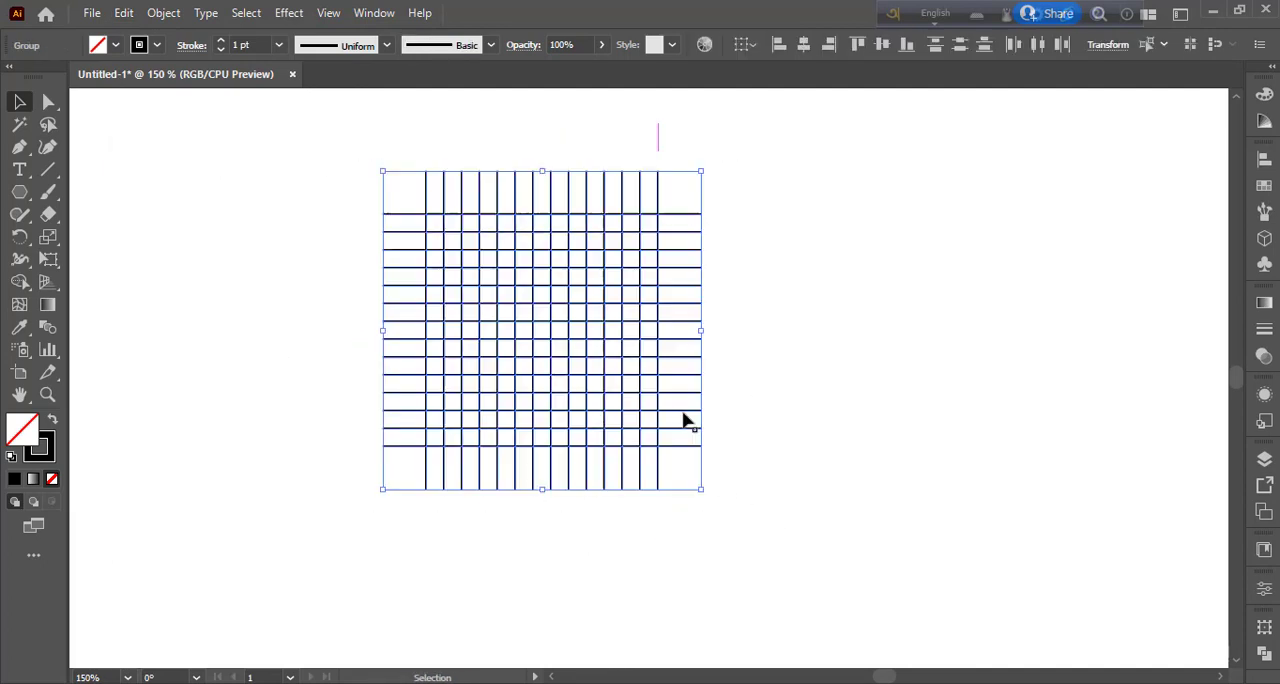
drag(563, 330, 625, 361)
click(930, 458)
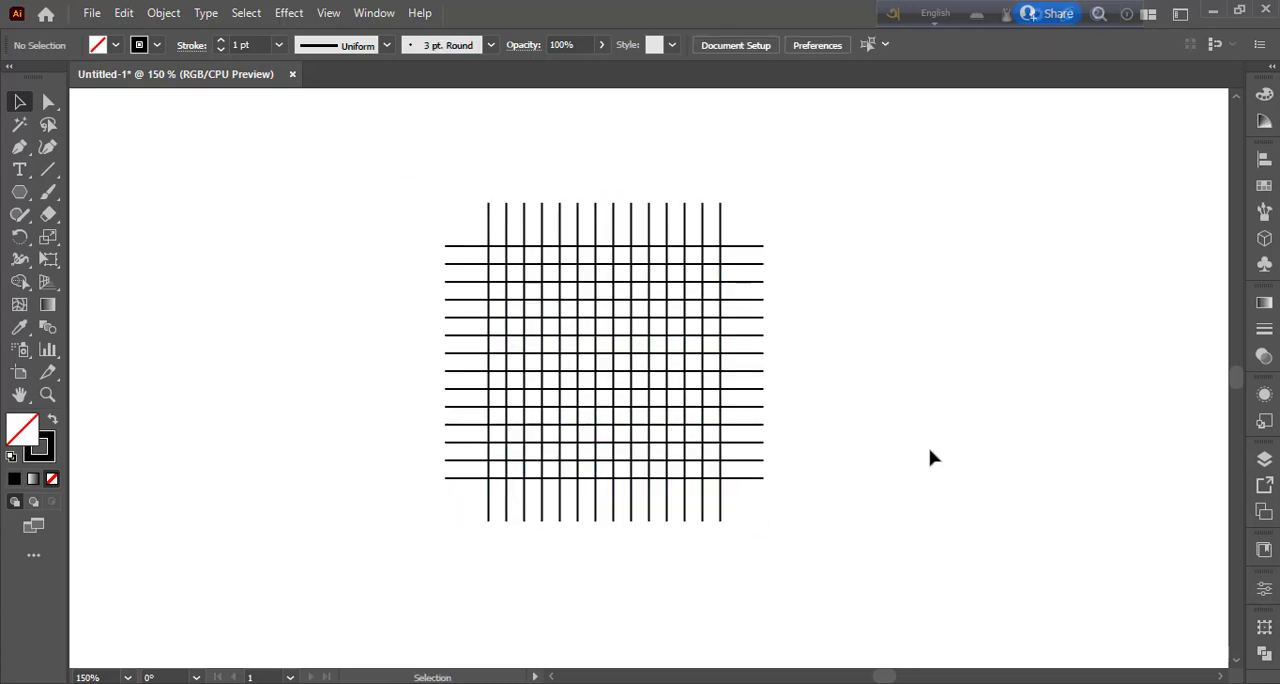
Draw a hexagon with the Polygon tool beside the grid, and rotate it 30° so a corner points straight up.
click(19, 200)
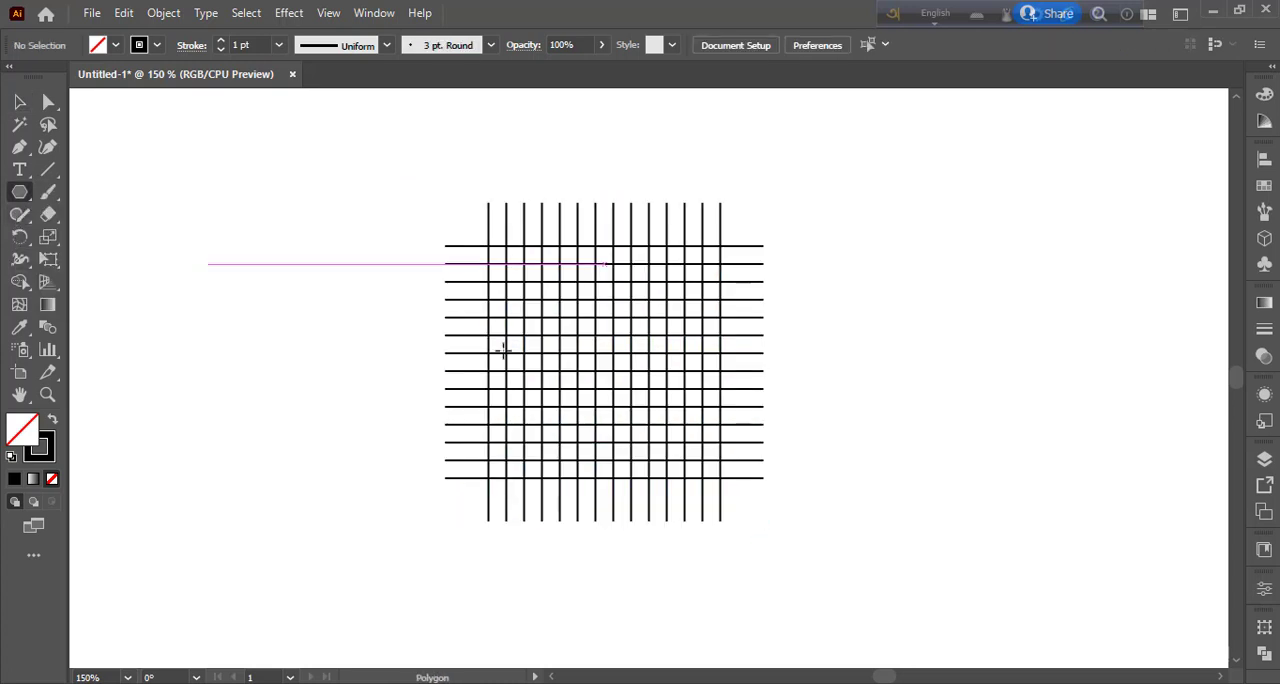
drag(931, 300, 1008, 404)
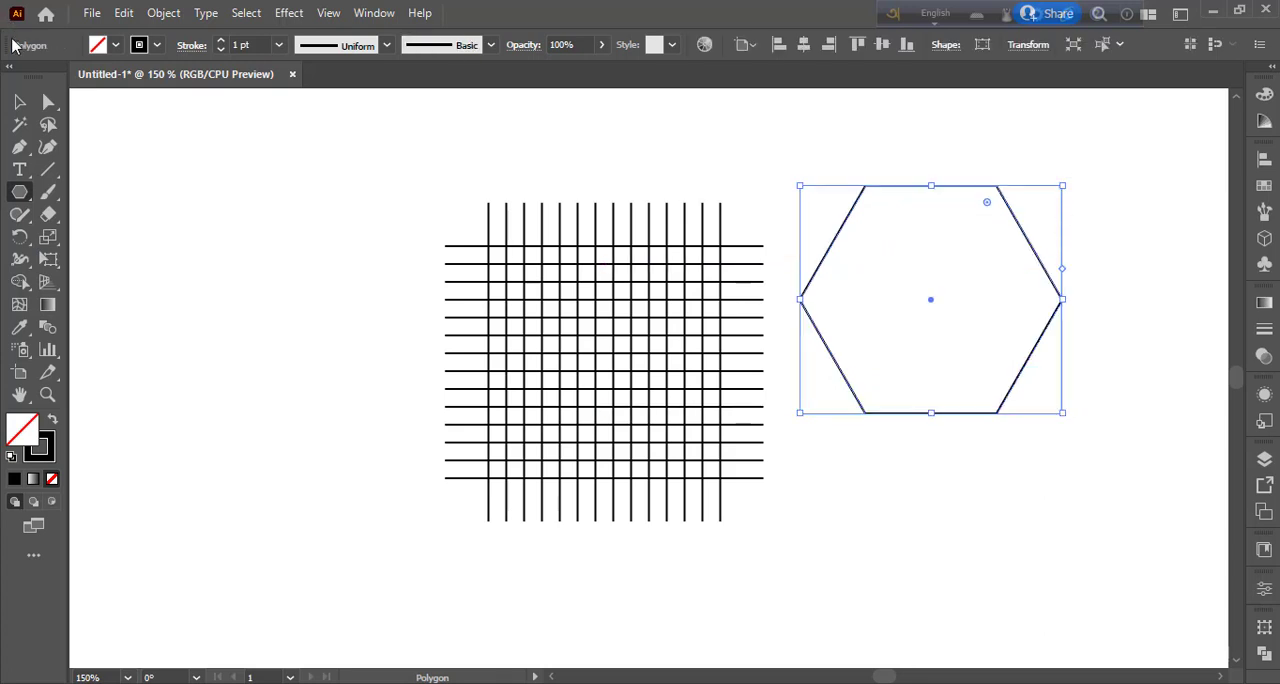
click(19, 101)
drag(1064, 179, 1110, 263)
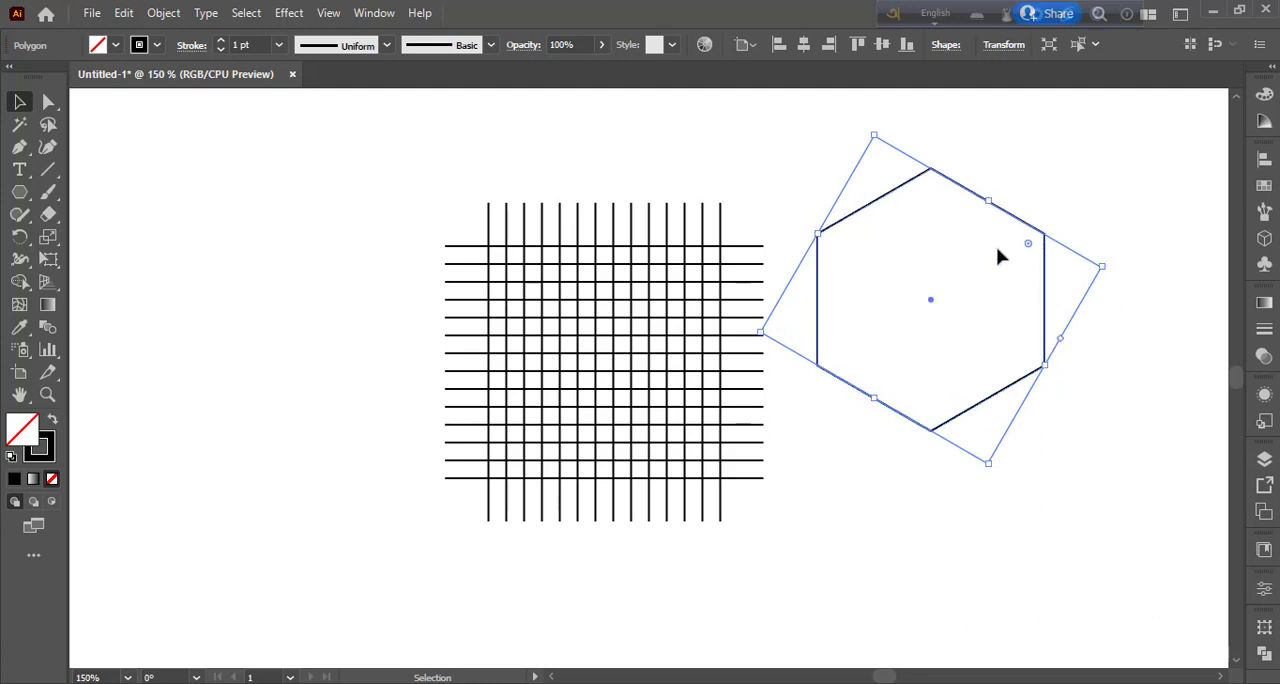
Move the hexagon onto the centre of the grid, roughly fitted between the outermost vertical lines.
drag(930, 308, 608, 369)
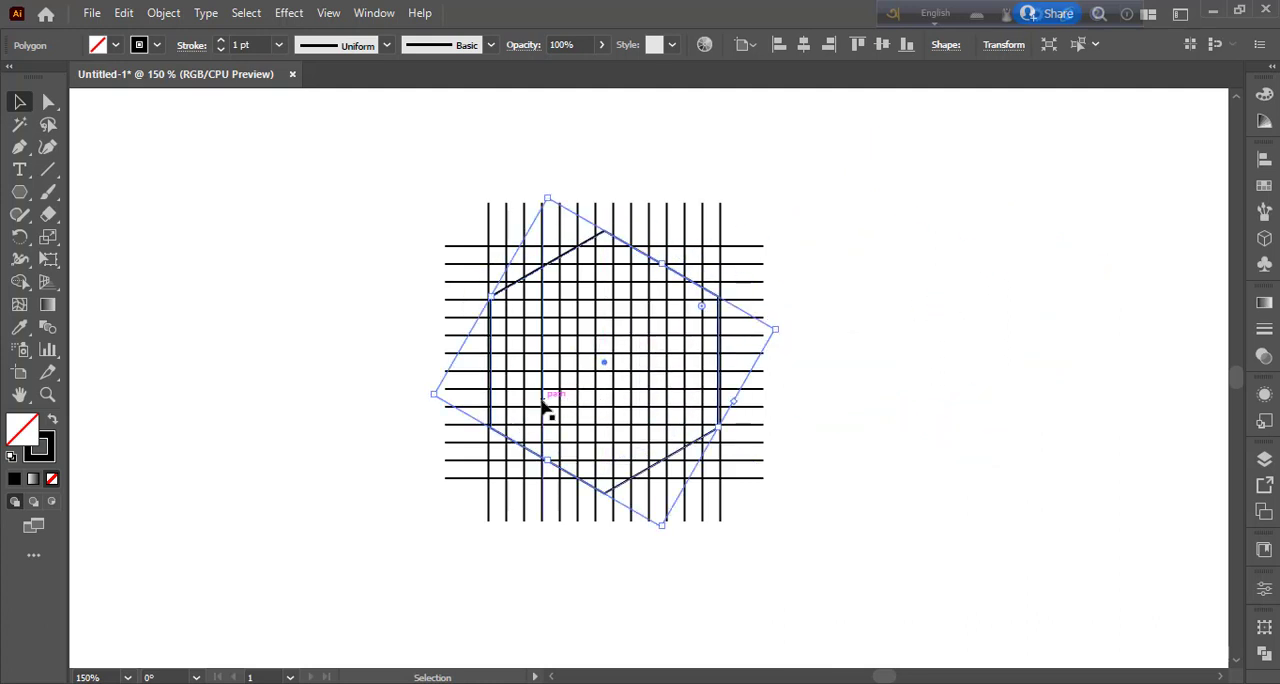
drag(437, 399, 433, 395)
drag(716, 432, 717, 430)
click(886, 451)
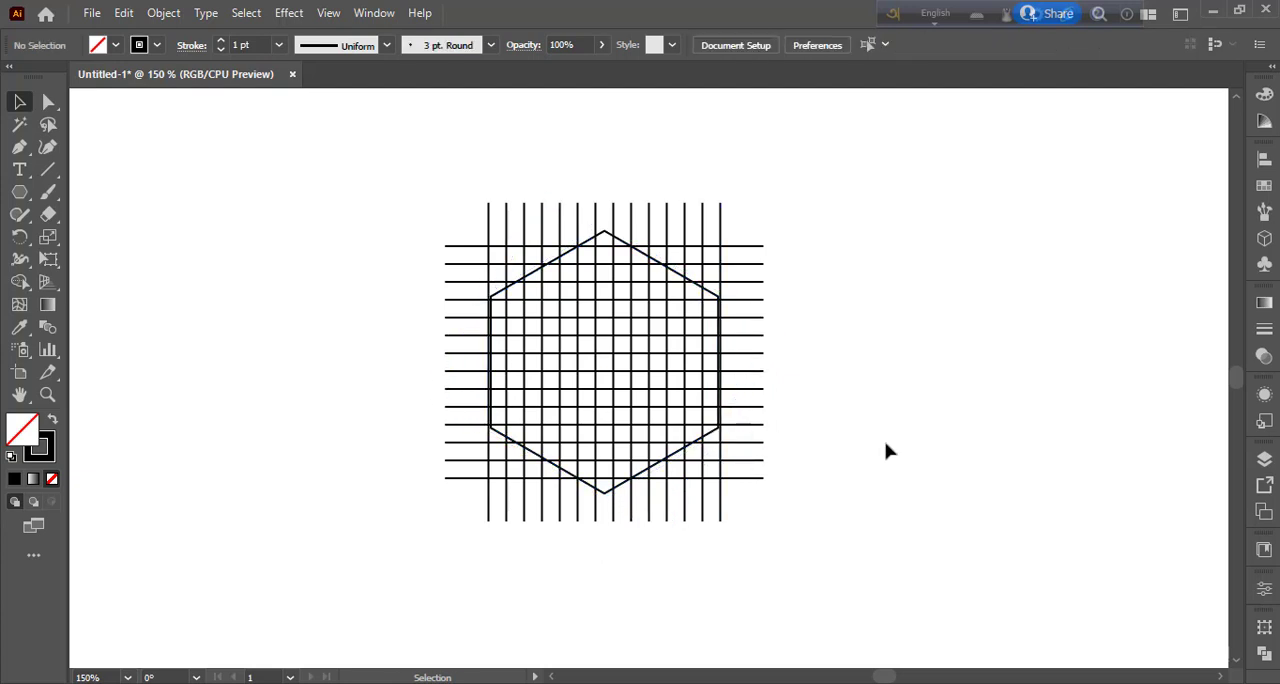
Enlarge the hexagon slightly from its centre so its vertical sides lie on the grid's outermost vertical lines.
key(ctrl+plus)
key(ctrl+plus)
click(334, 236)
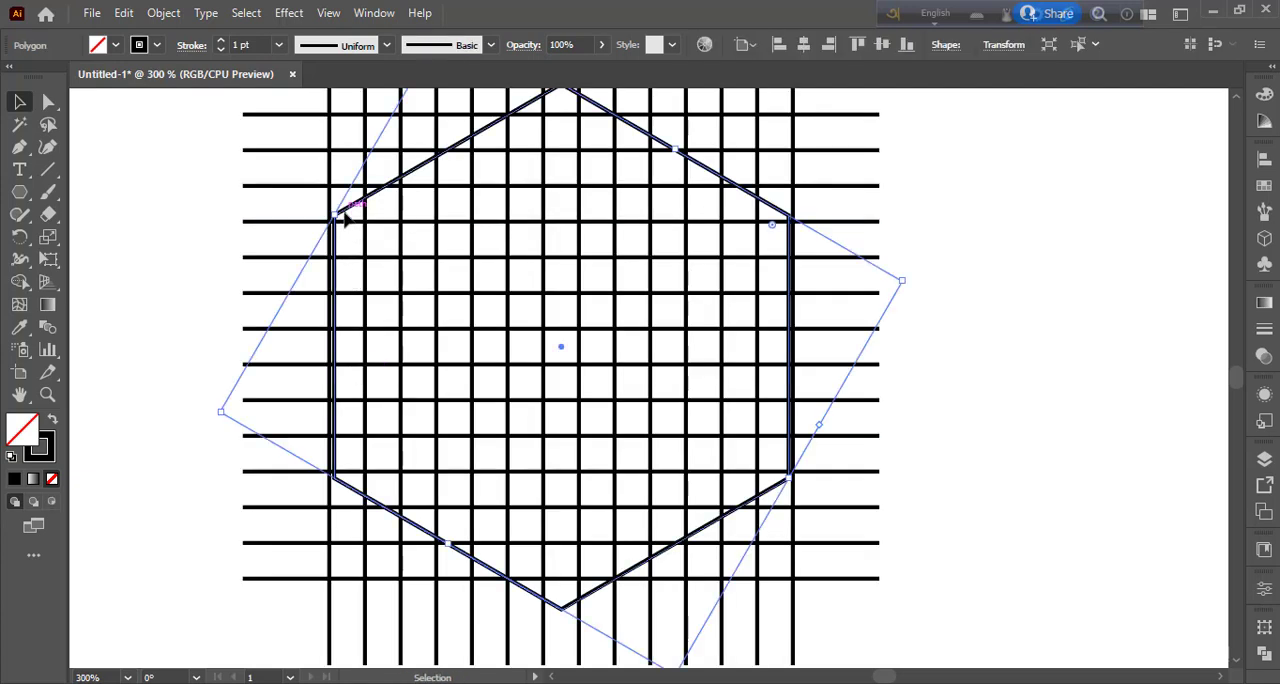
drag(223, 414, 204, 410)
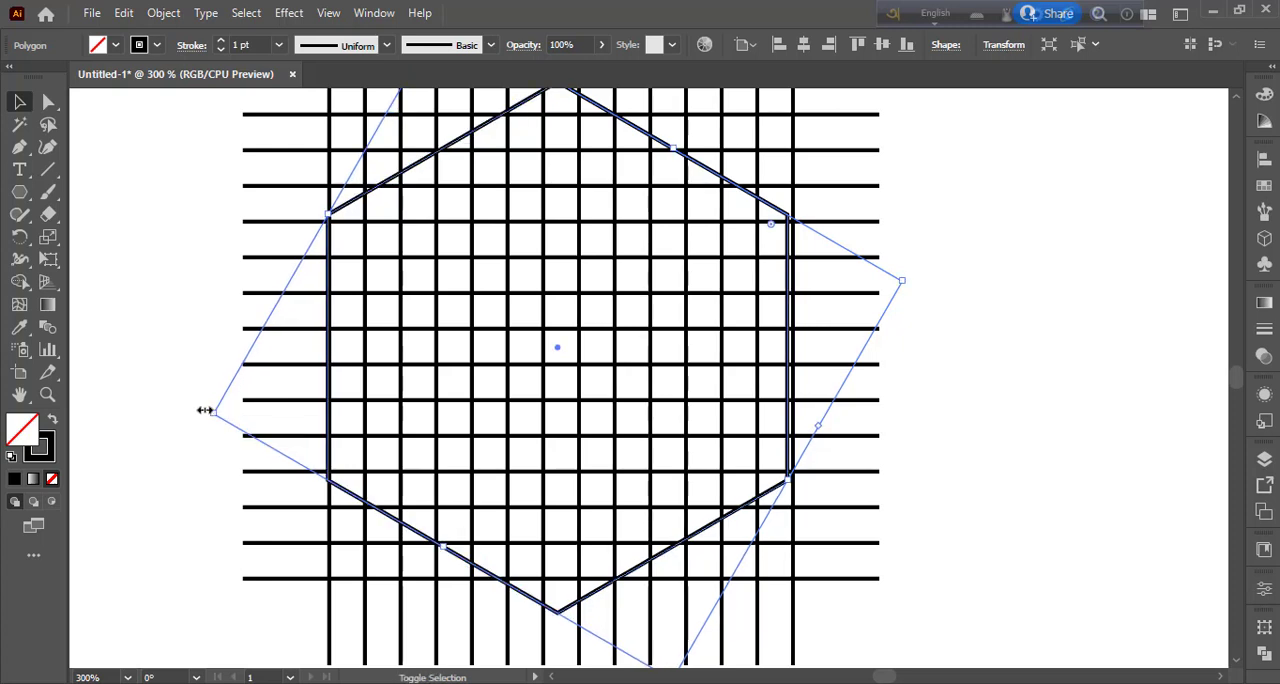
key(ctrl+z)
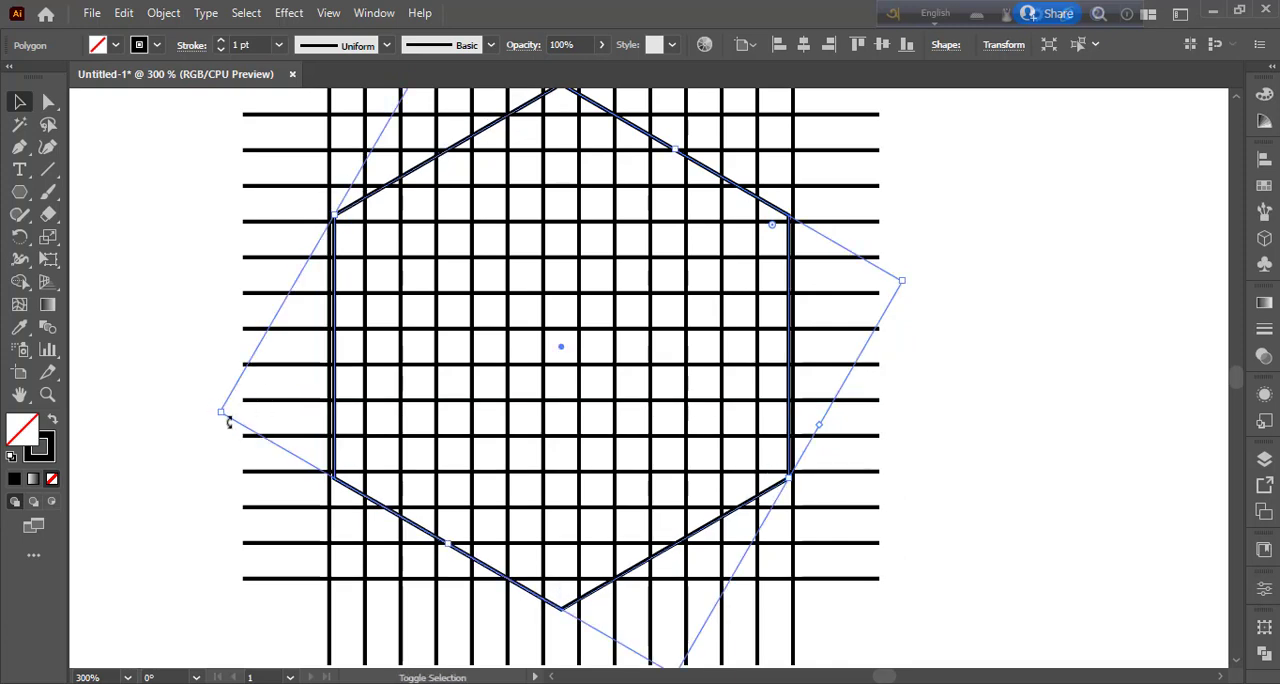
drag(222, 417, 214, 418)
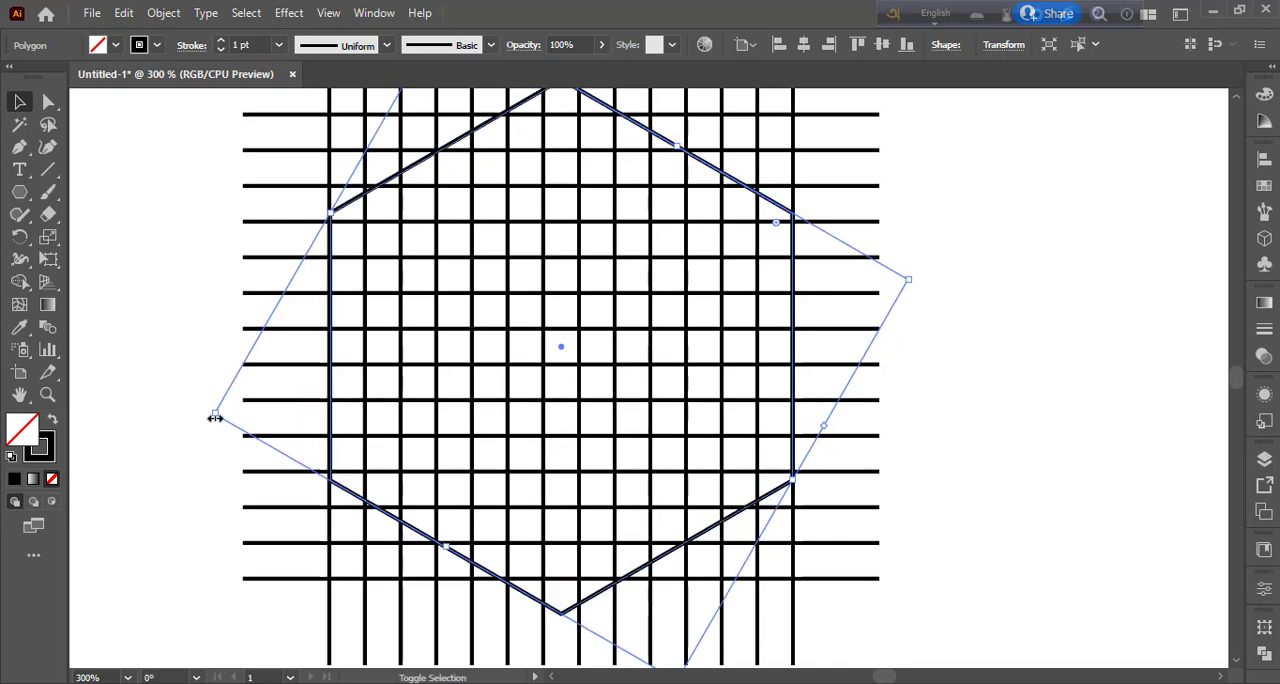
click(1015, 514)
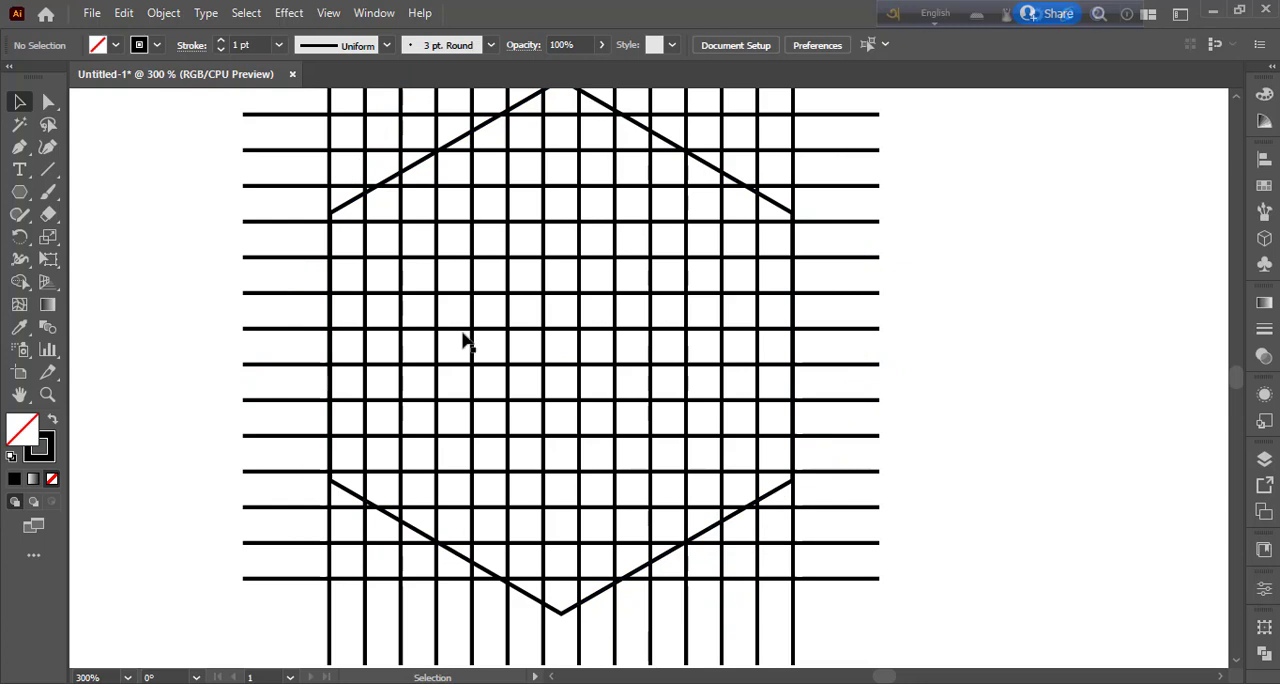
Copy the hexagon, paste the copy in place, and shrink it about its centre by roughly one grid column per side.
key(ctrl+minus)
key(ctrl+minus)
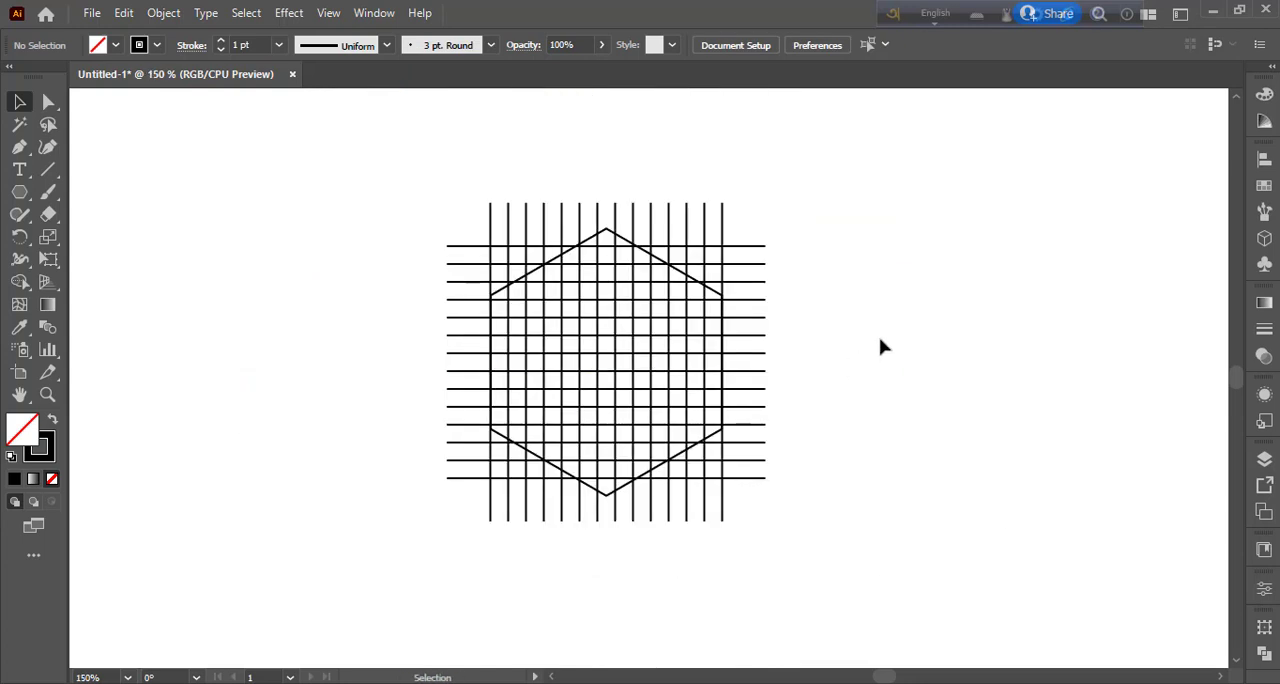
click(627, 244)
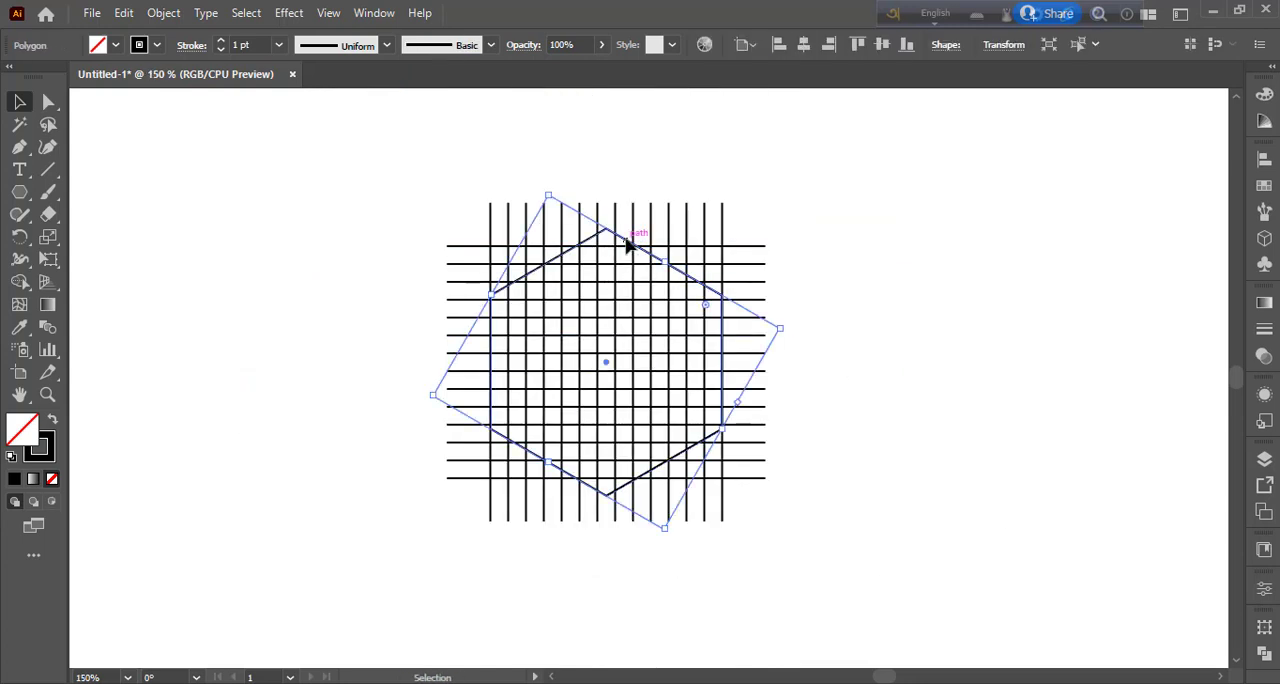
click(124, 13)
click(180, 98)
click(124, 13)
click(160, 123)
drag(719, 428, 708, 418)
click(890, 489)
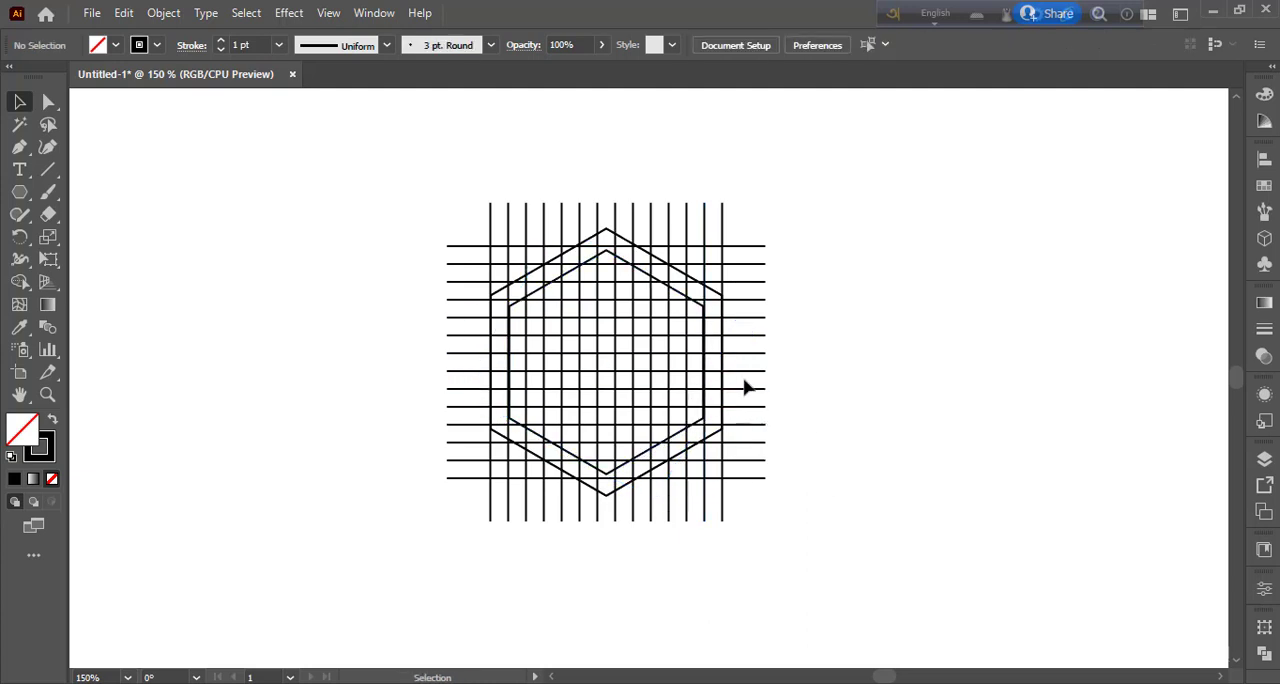
Resize the inner hexagon from its centre so its vertical sides lie on the second vertical grid lines from each edge.
key(ctrl+equal)
key(ctrl+equal)
key(ctrl+equal)
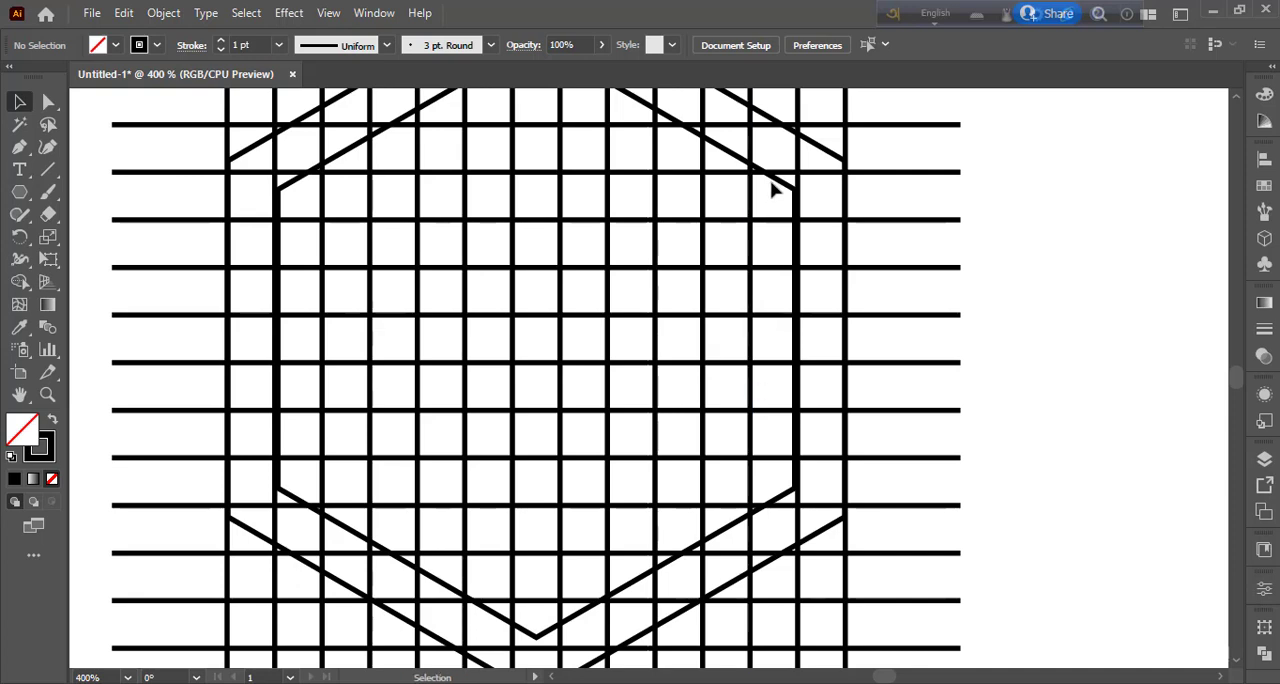
click(779, 181)
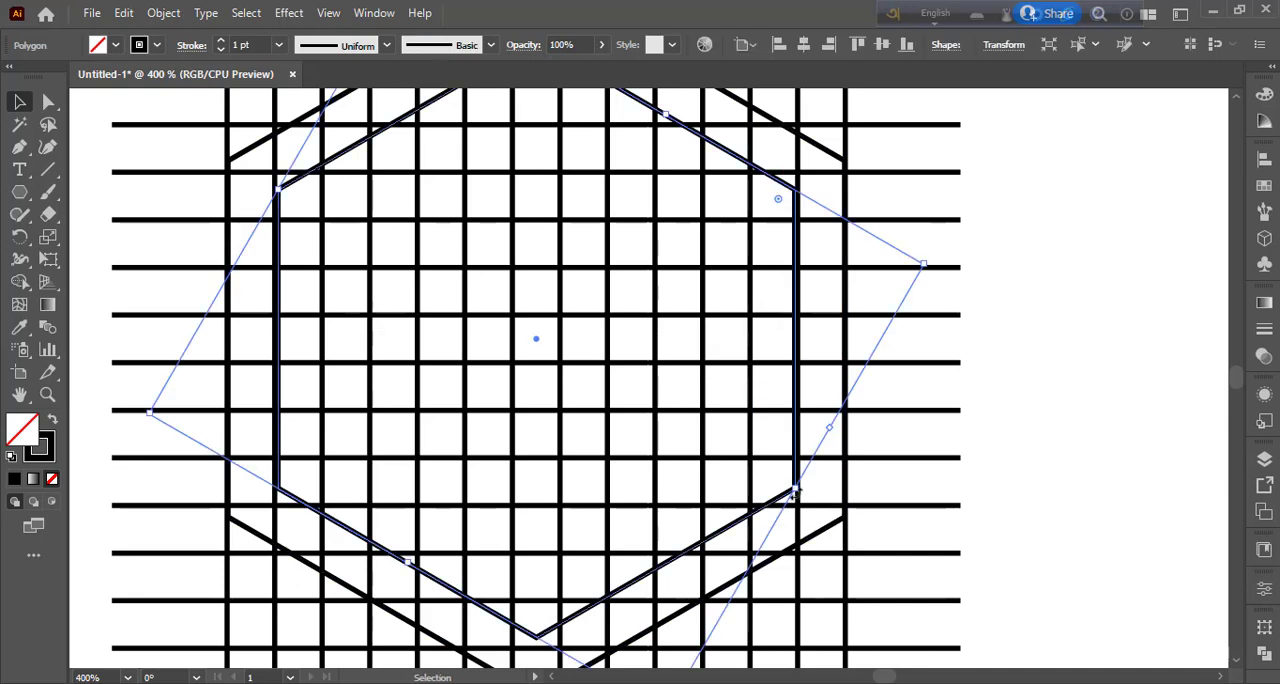
drag(797, 492, 801, 497)
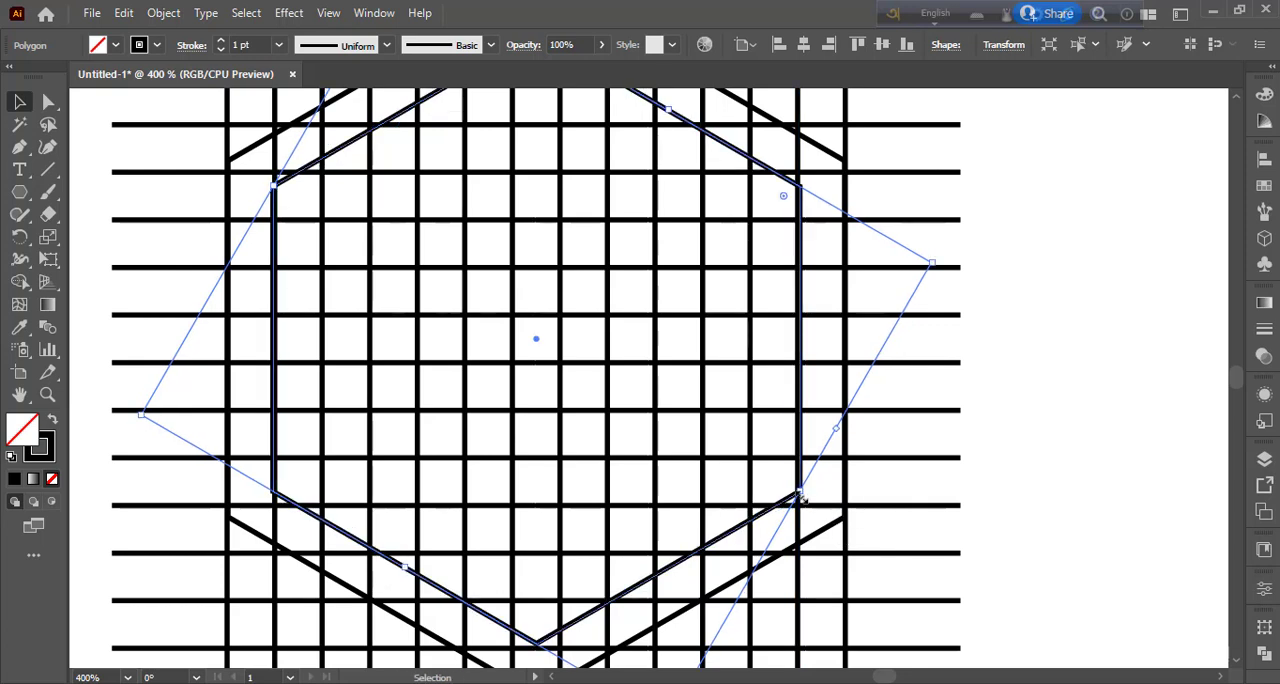
click(1109, 444)
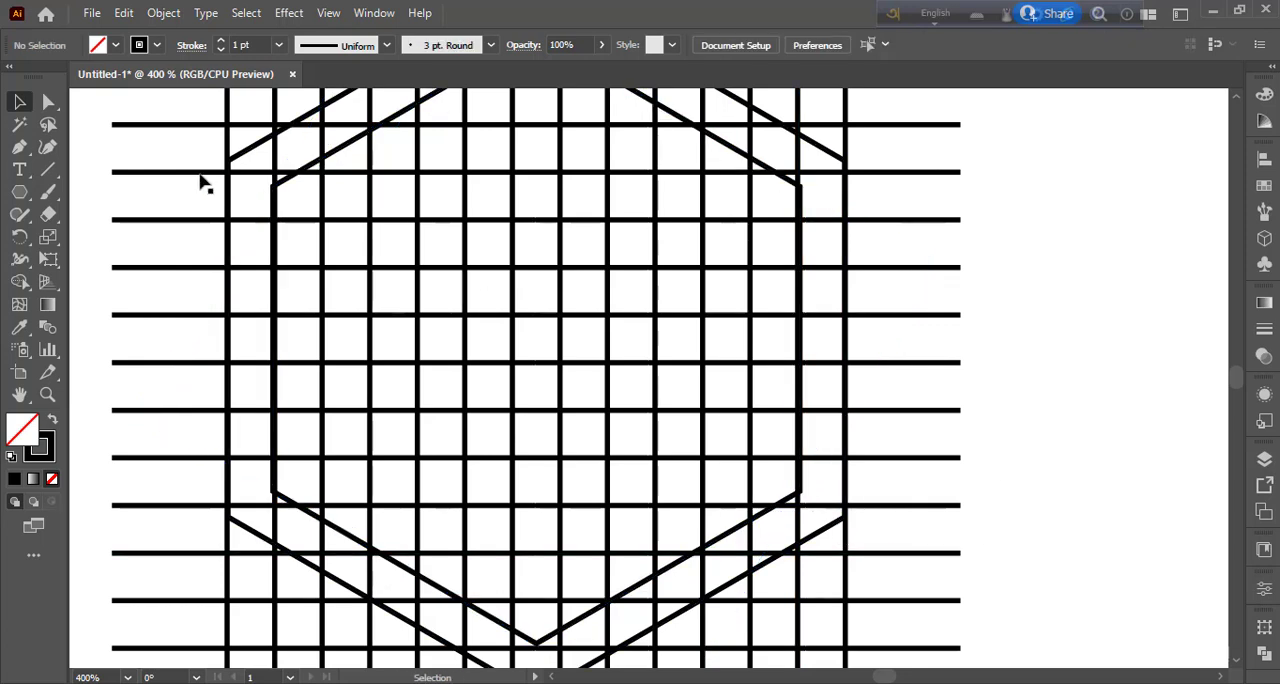
click(770, 168)
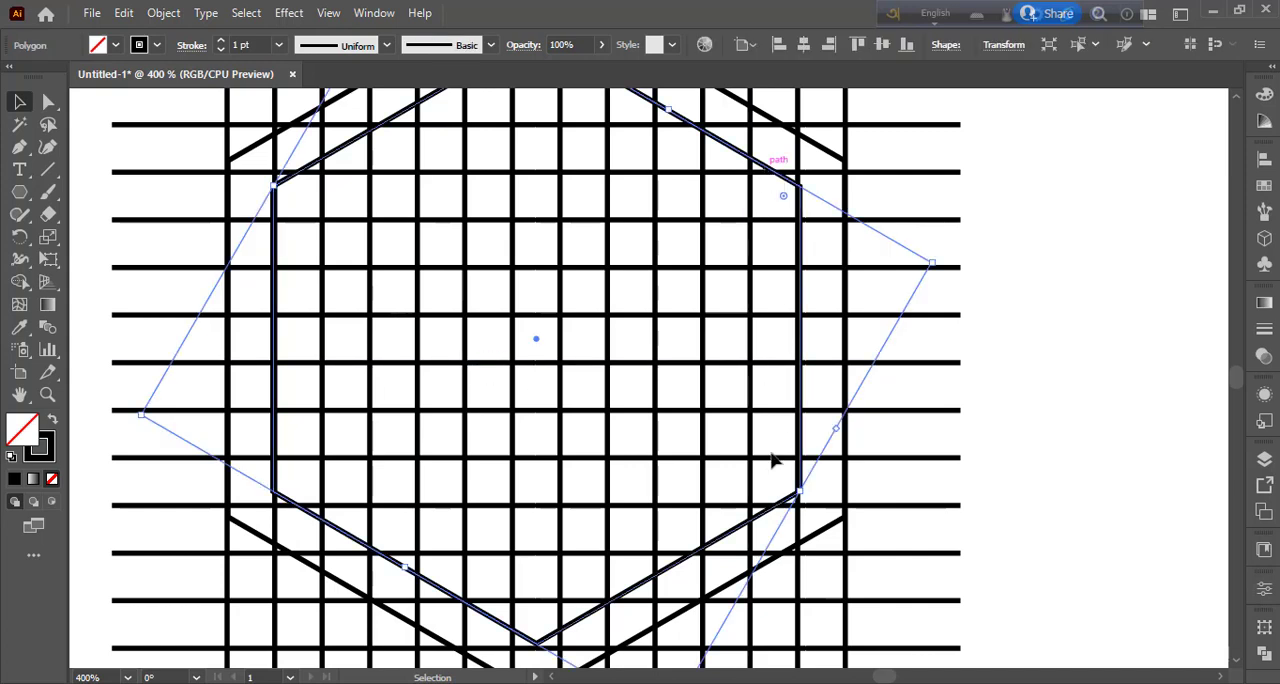
drag(803, 495, 802, 491)
click(1096, 491)
Using Shape Builder with black fill and no stroke on all artwork, merge cells in the hexagon's three leftmost columns into an S shape.
key(ctrl+minus)
key(ctrl+minus)
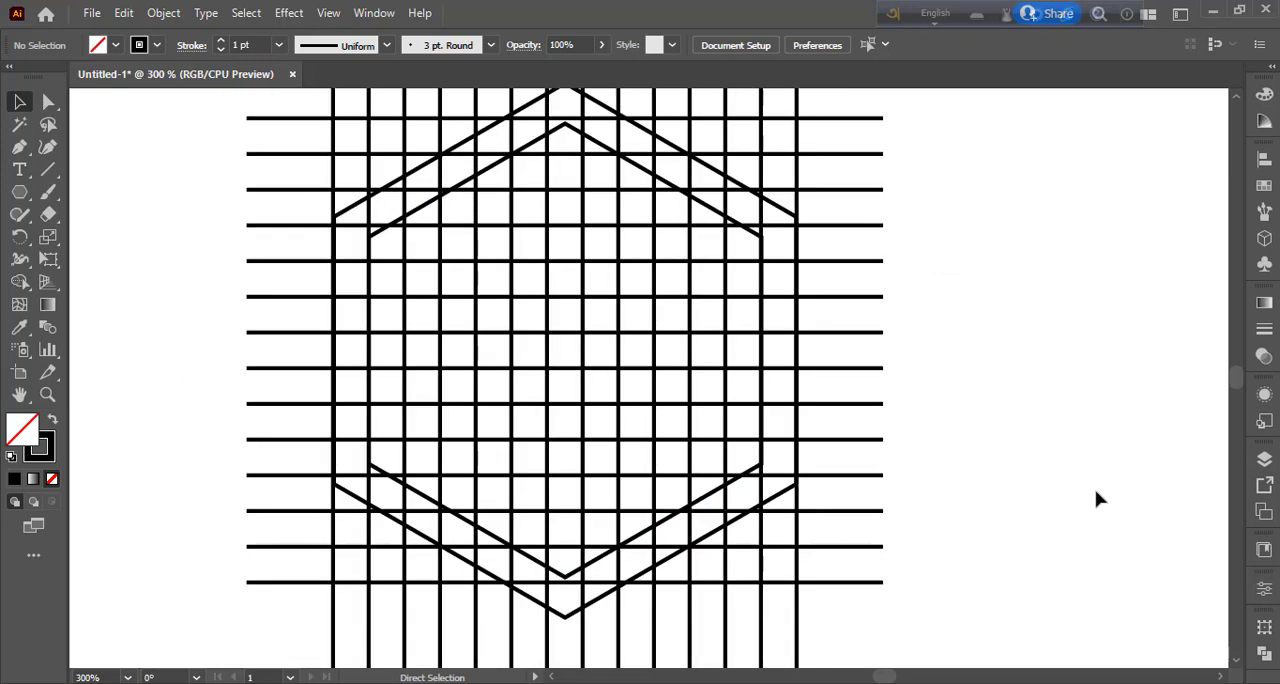
drag(300, 149, 842, 589)
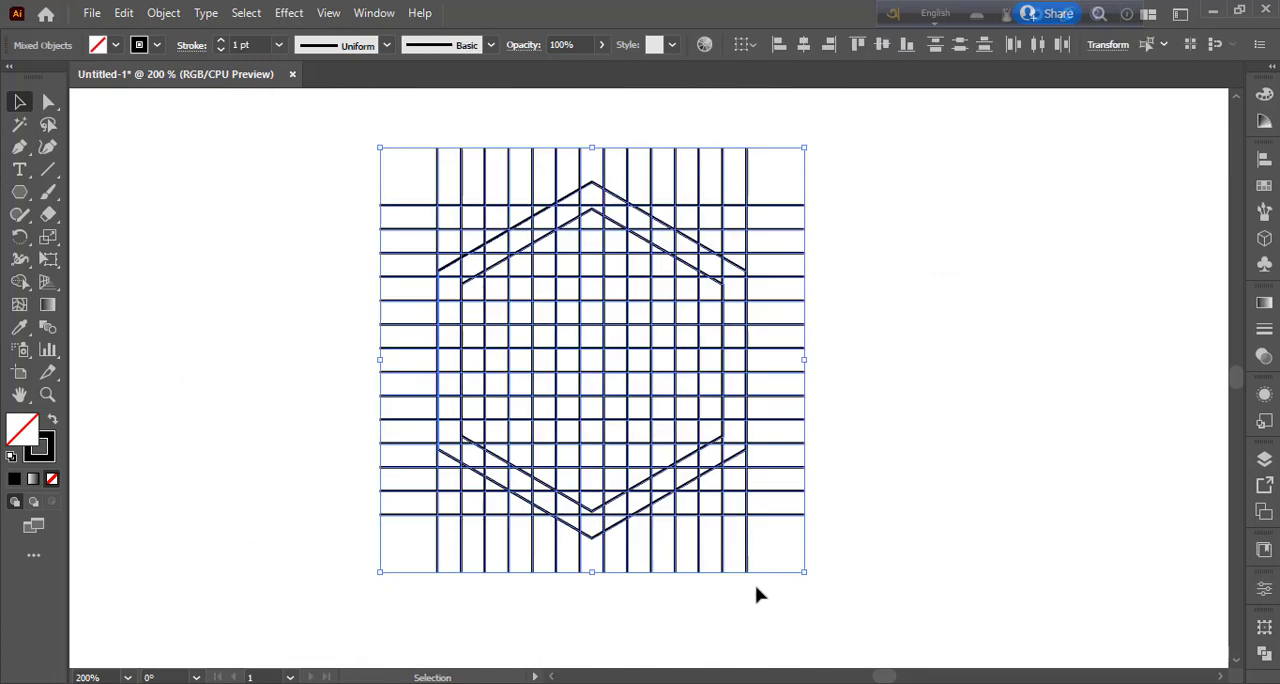
click(19, 282)
click(52, 420)
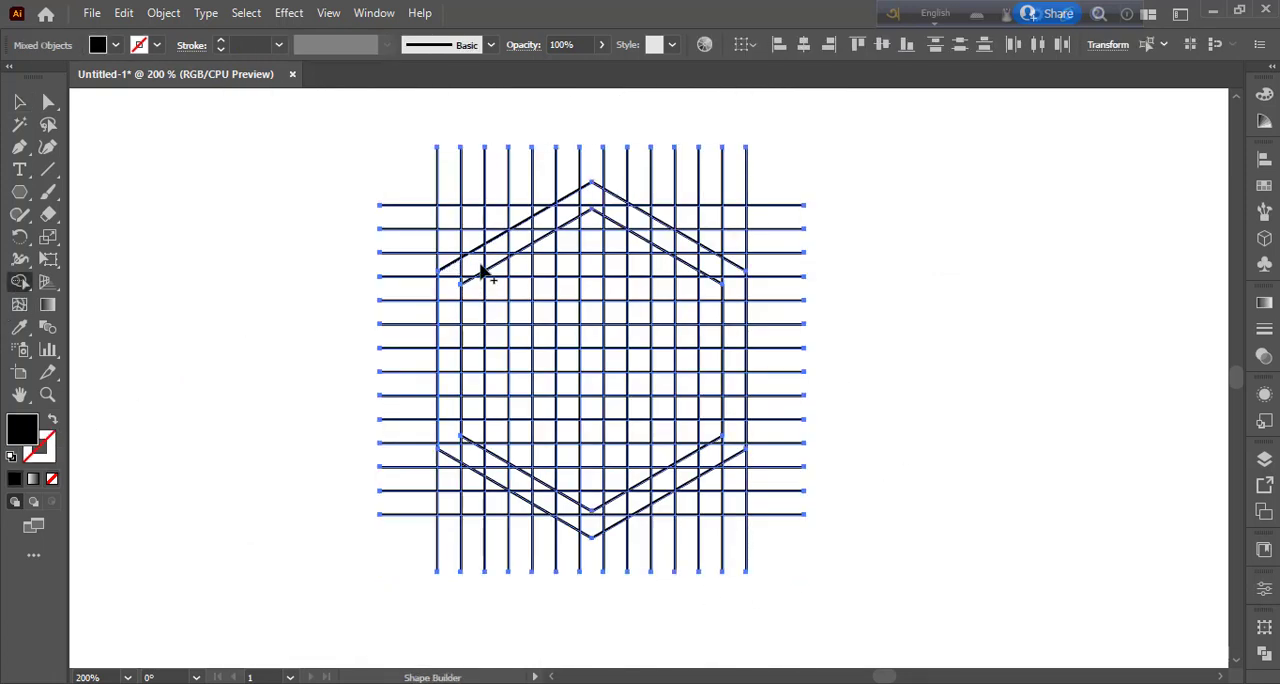
drag(474, 265, 455, 290)
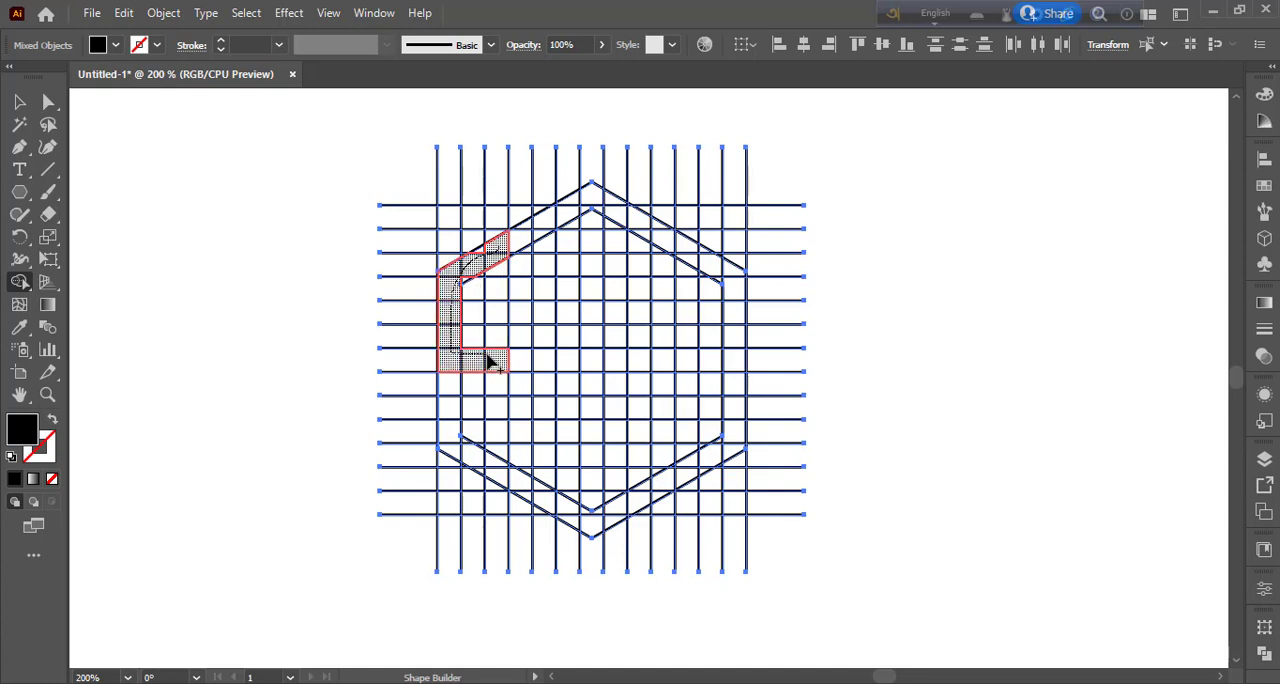
drag(503, 431, 505, 482)
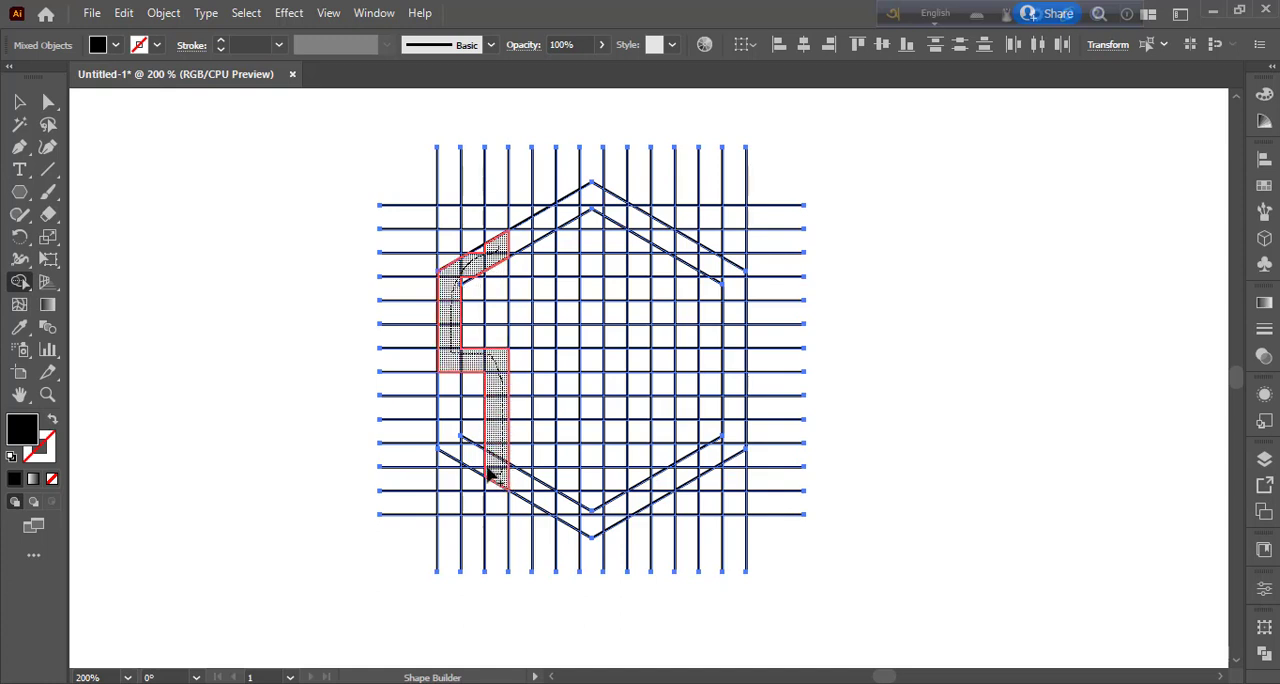
mouse_move(452, 425)
mouse_down()
mouse_move(474, 492)
mouse_move(482, 470)
mouse_up()
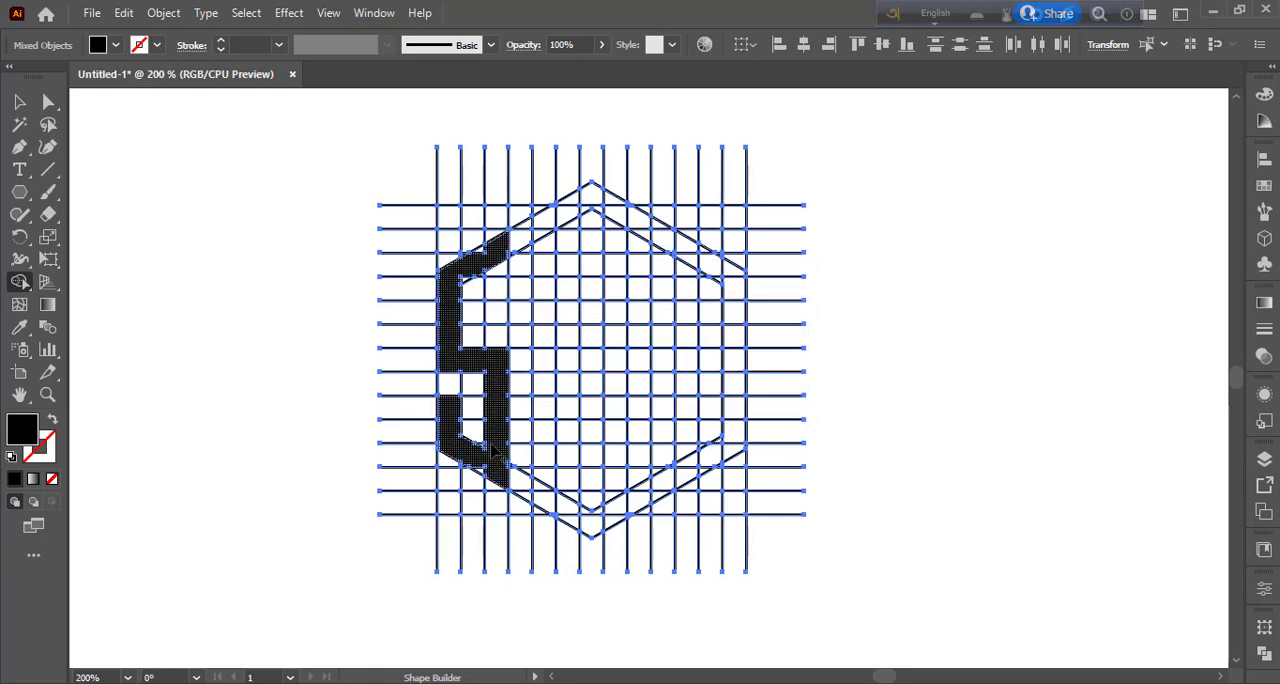
mouse_move(492, 449)
mouse_down()
mouse_move(481, 448)
mouse_move(496, 475)
mouse_up()
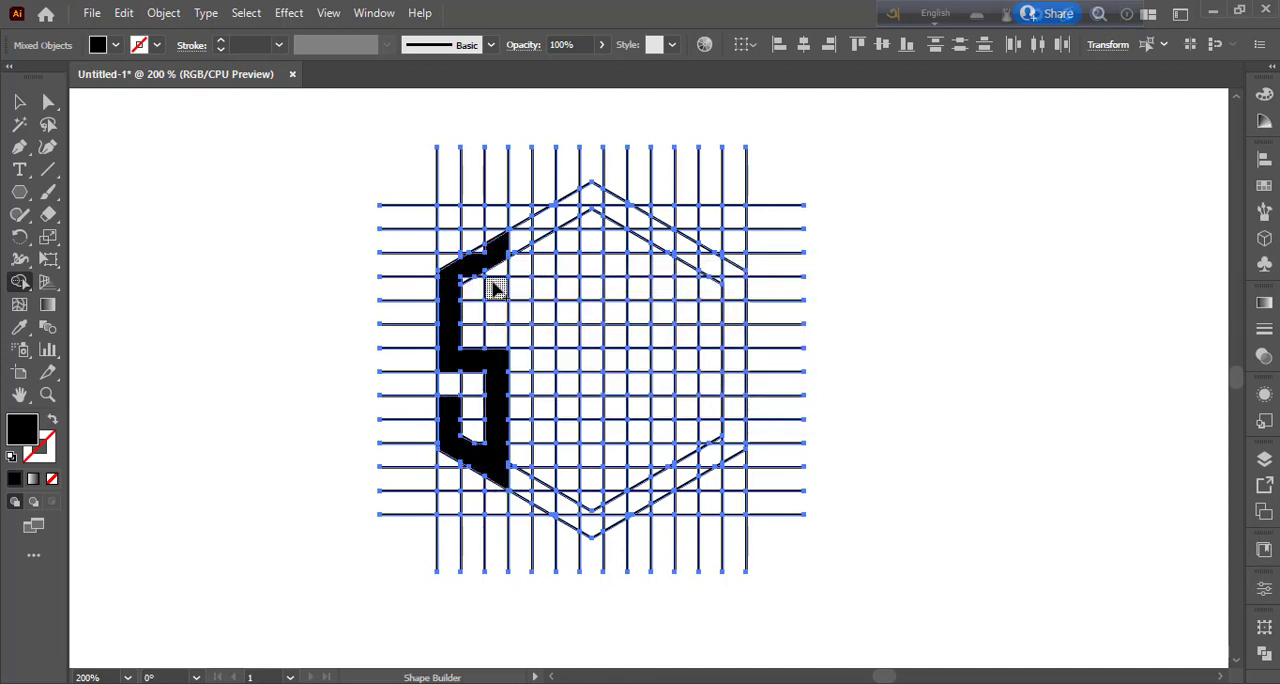
Merge the leftover slivers along the S's slanted top into it, and add a vertical end down the third column.
drag(474, 244, 482, 252)
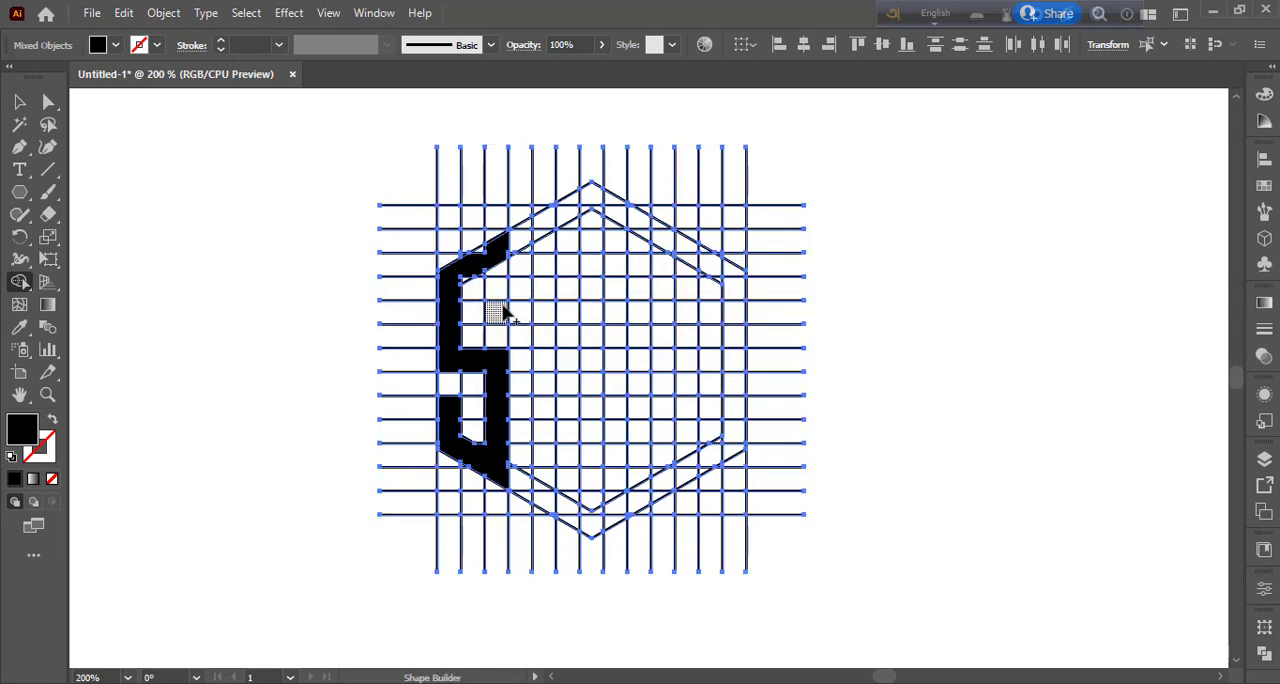
key(ctrl+plus)
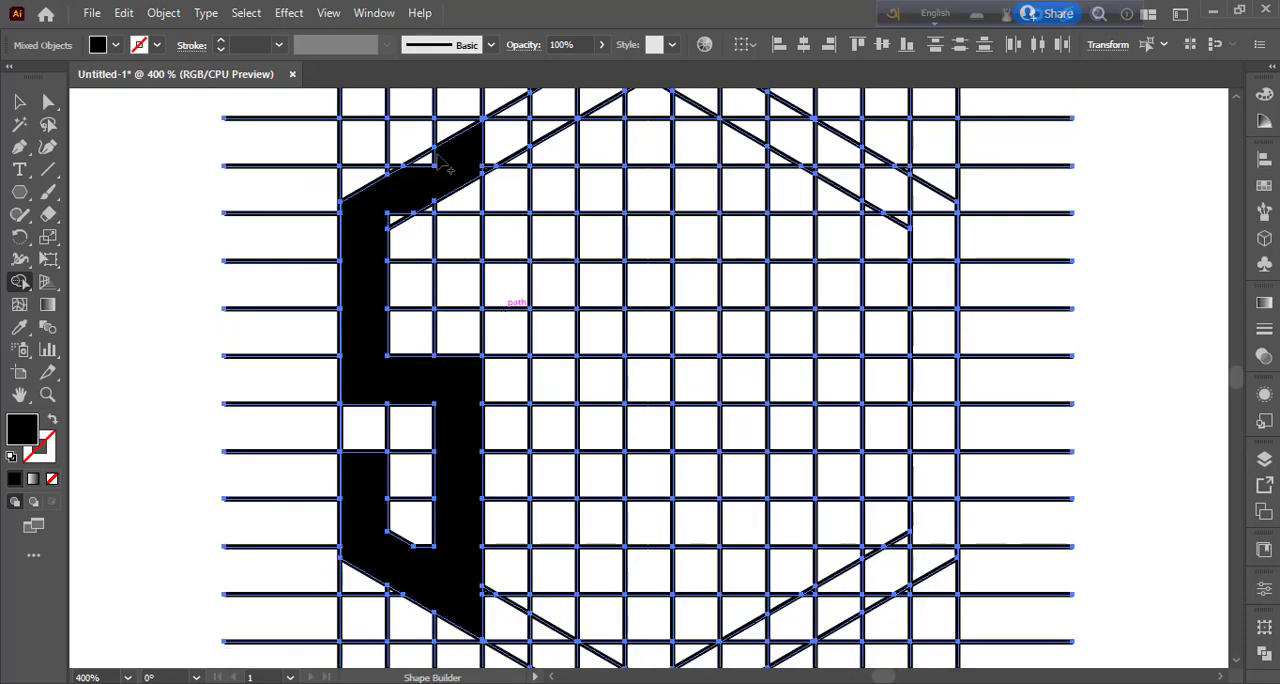
mouse_move(430, 160)
mouse_down()
mouse_move(424, 196)
mouse_move(396, 224)
mouse_up()
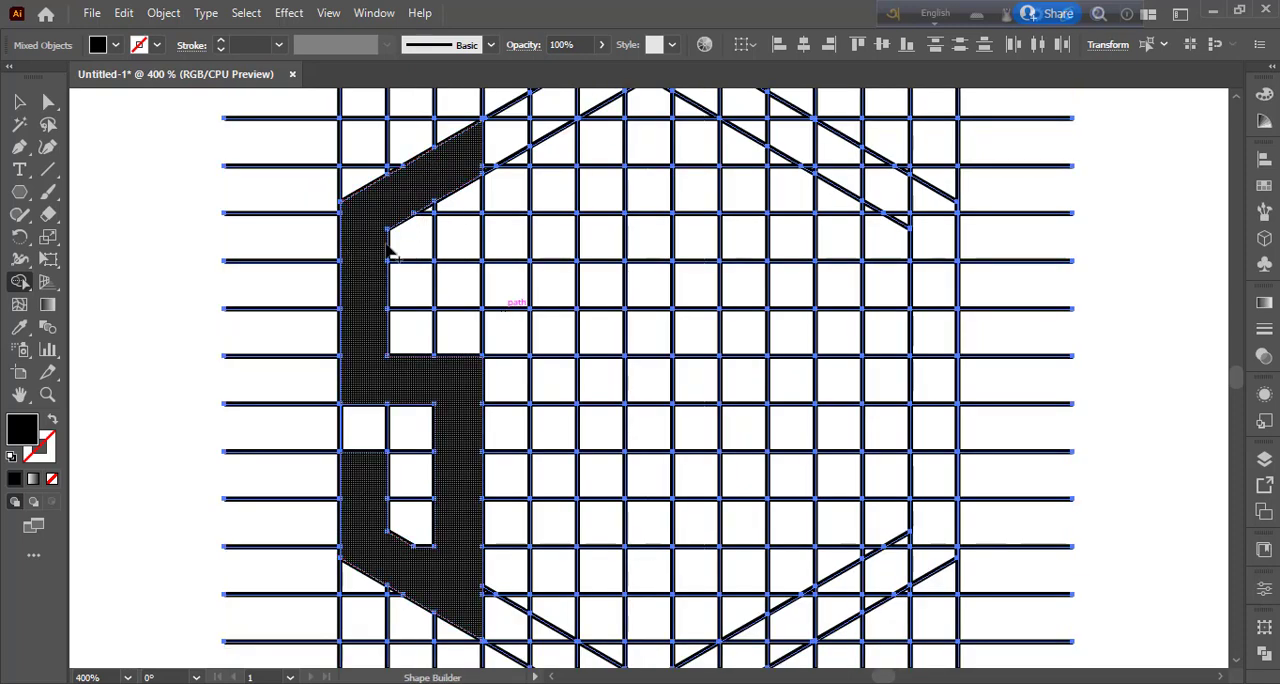
drag(467, 195, 470, 275)
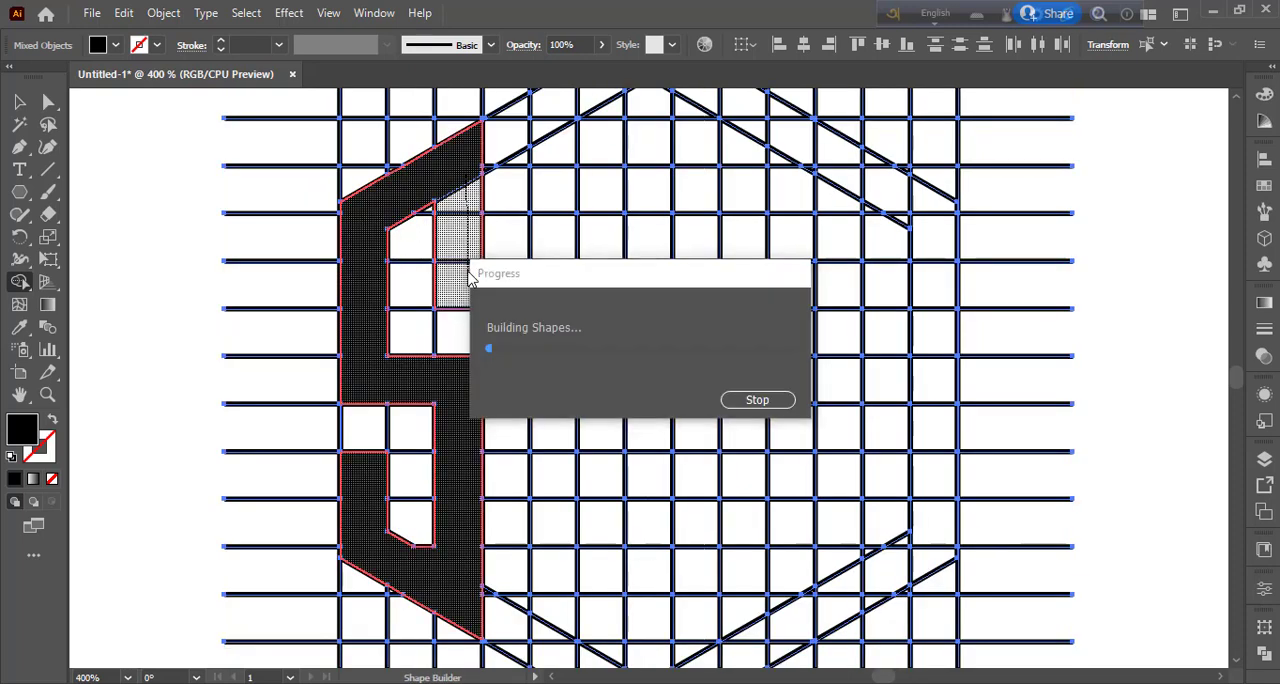
mouse_move(425, 210)
mouse_down()
mouse_move(449, 206)
mouse_move(455, 258)
mouse_up()
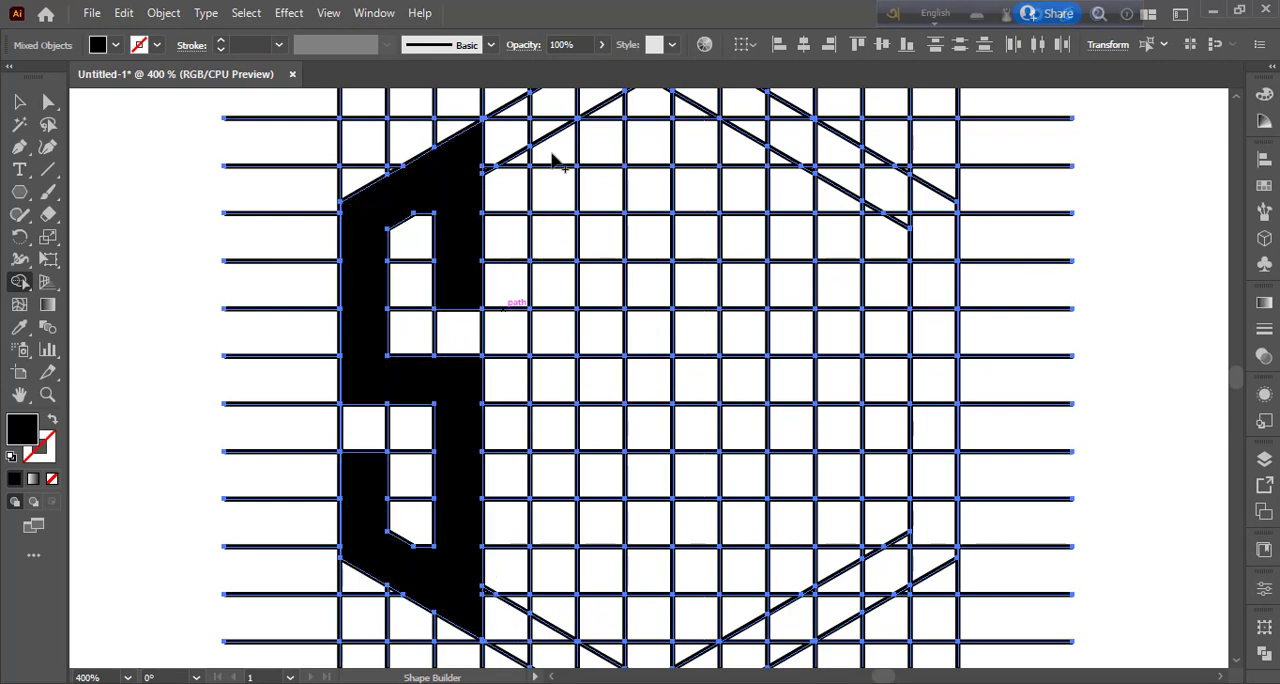
Merge the cells of the fifth grid column into one black vertical bar reaching down to the outer hexagon's lower edge.
drag(554, 103, 553, 505)
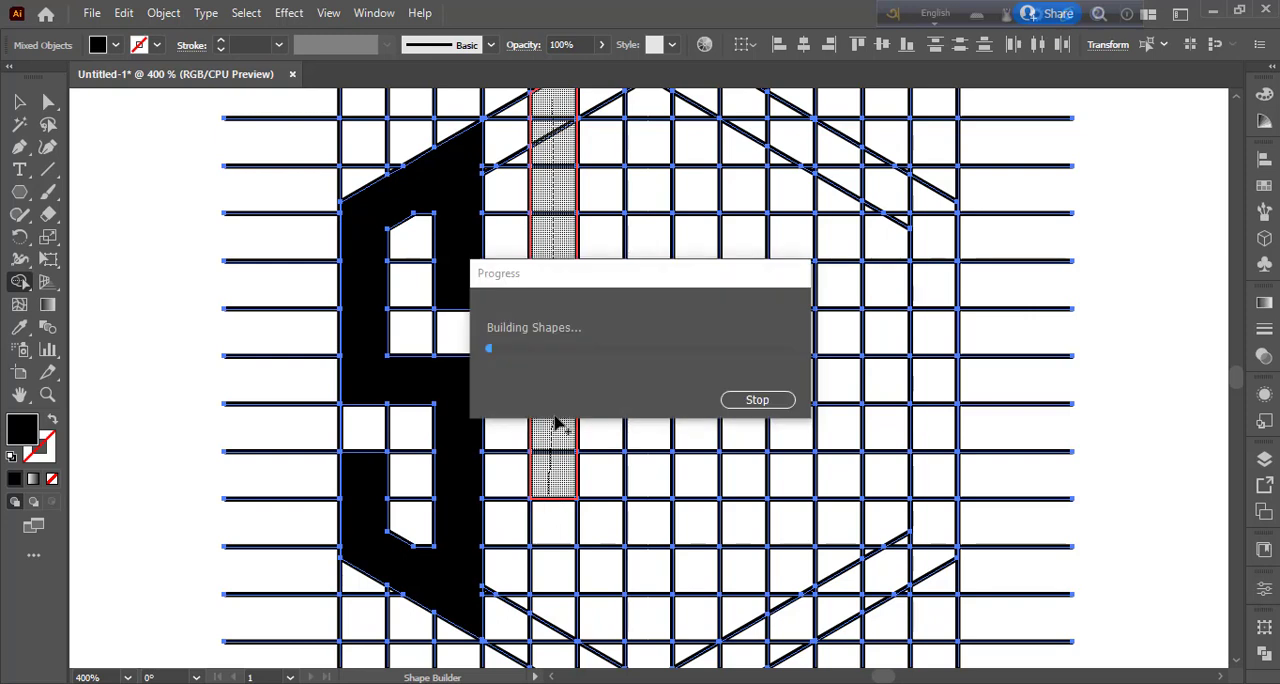
scroll(530, 410, down, 3)
drag(525, 405, 560, 526)
Merge the cells of the seventh and ninth grid columns into two black vertical bars reaching down to the outer hexagon's lower edges.
drag(648, 560, 646, 312)
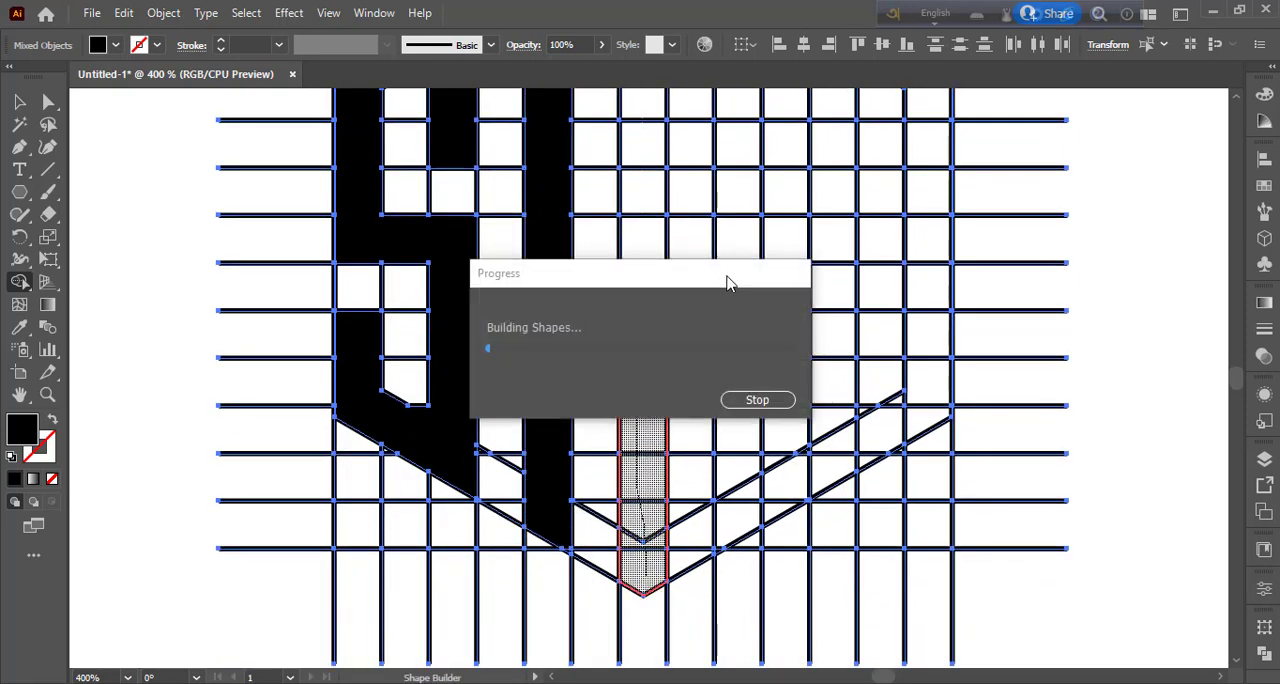
scroll(651, 466, up, 3)
drag(651, 466, 646, 131)
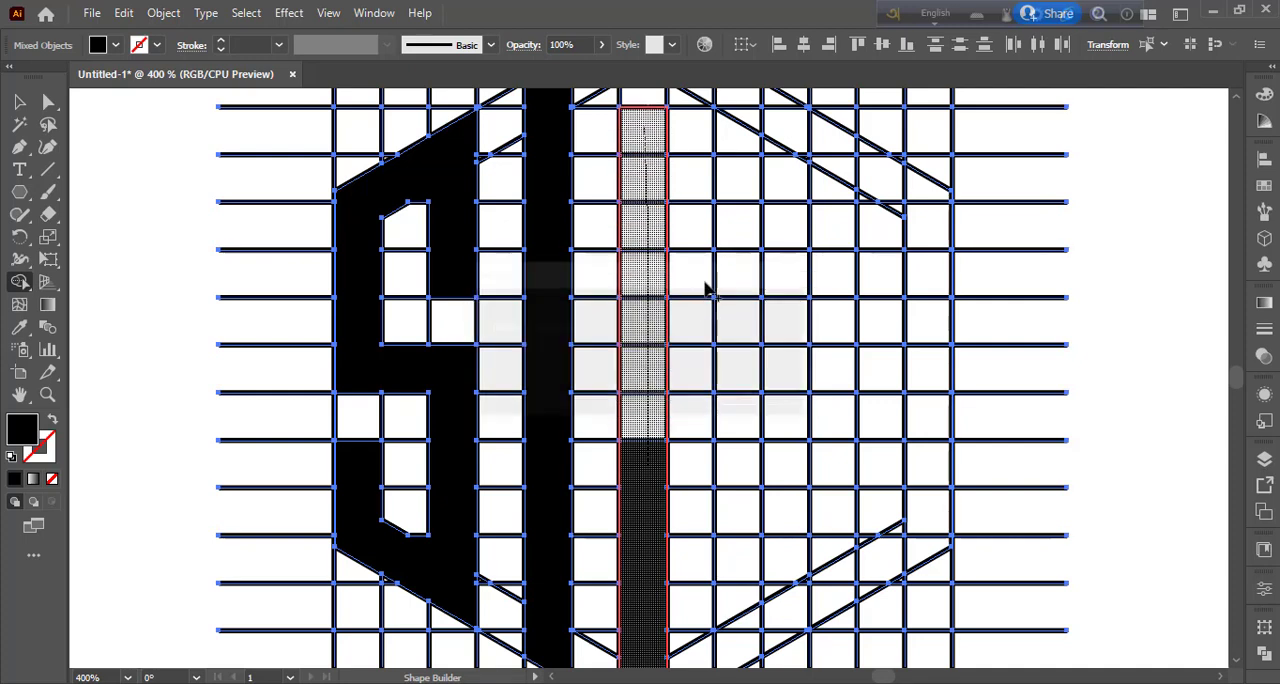
mouse_move(737, 126)
mouse_down()
mouse_move(750, 266)
mouse_move(742, 570)
mouse_up()
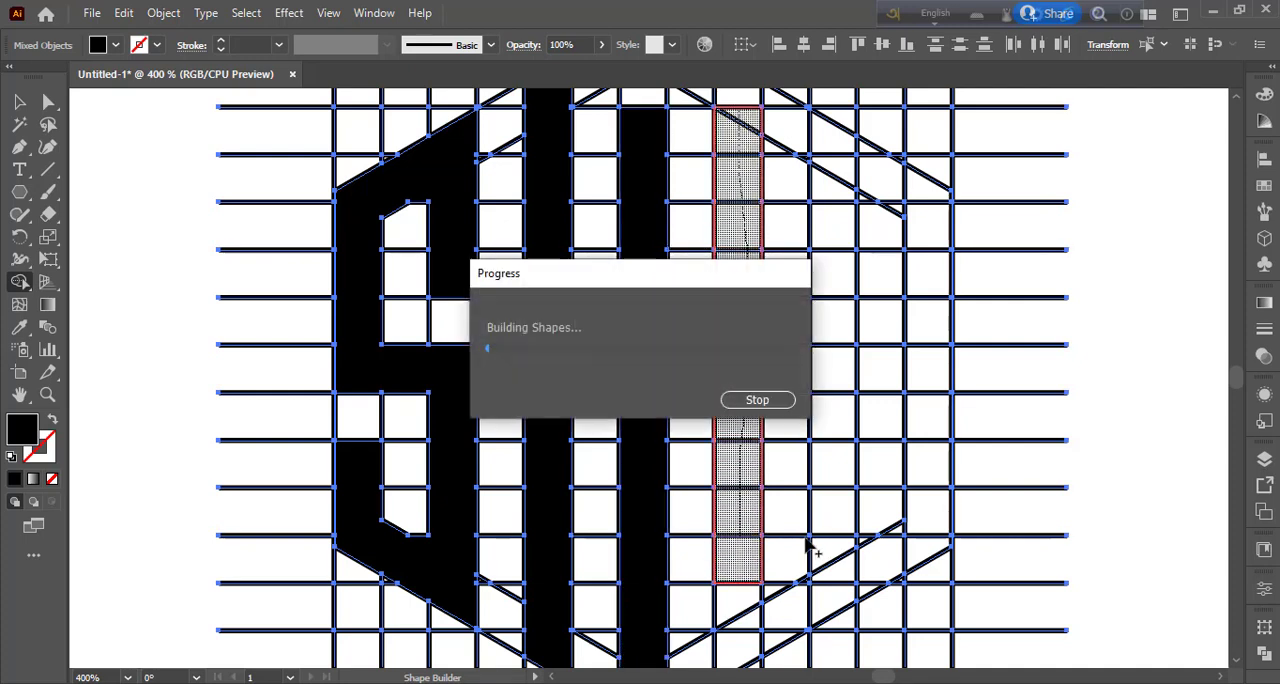
scroll(740, 428, down, 3)
drag(737, 430, 731, 513)
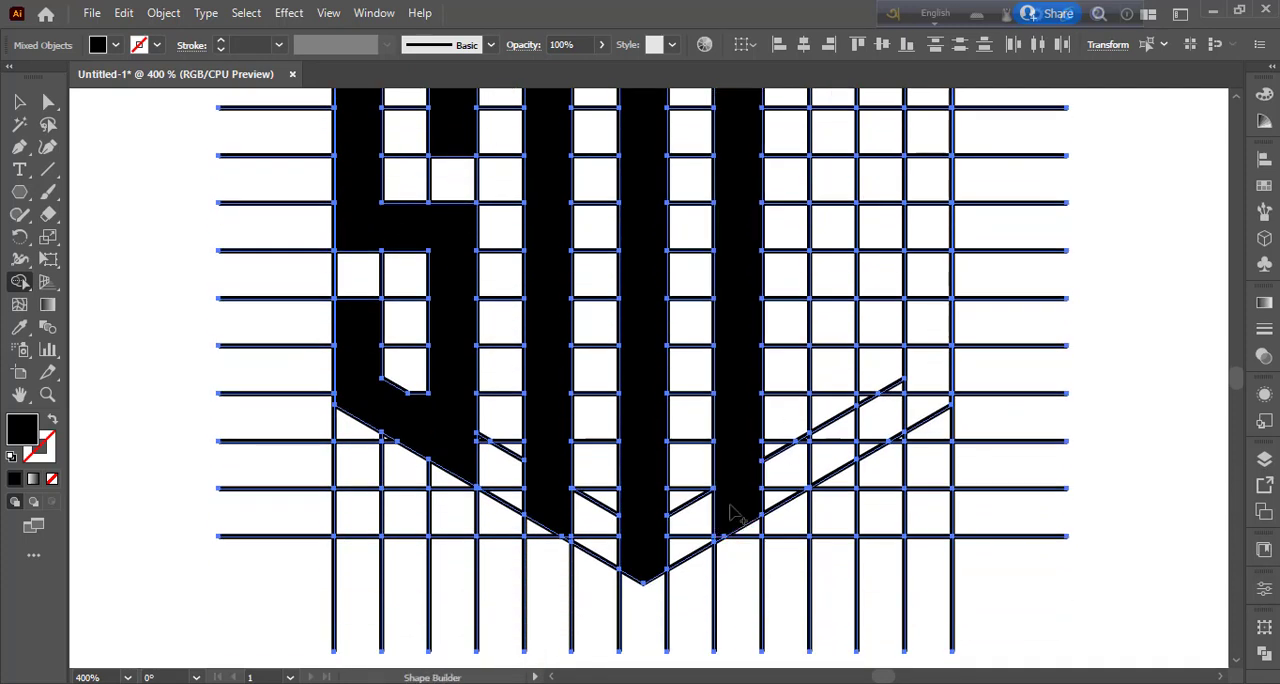
Merge the slivers at the bars' lower ends, and join the three bars between the hexagons' upper edges into an M shape.
drag(786, 300, 805, 385)
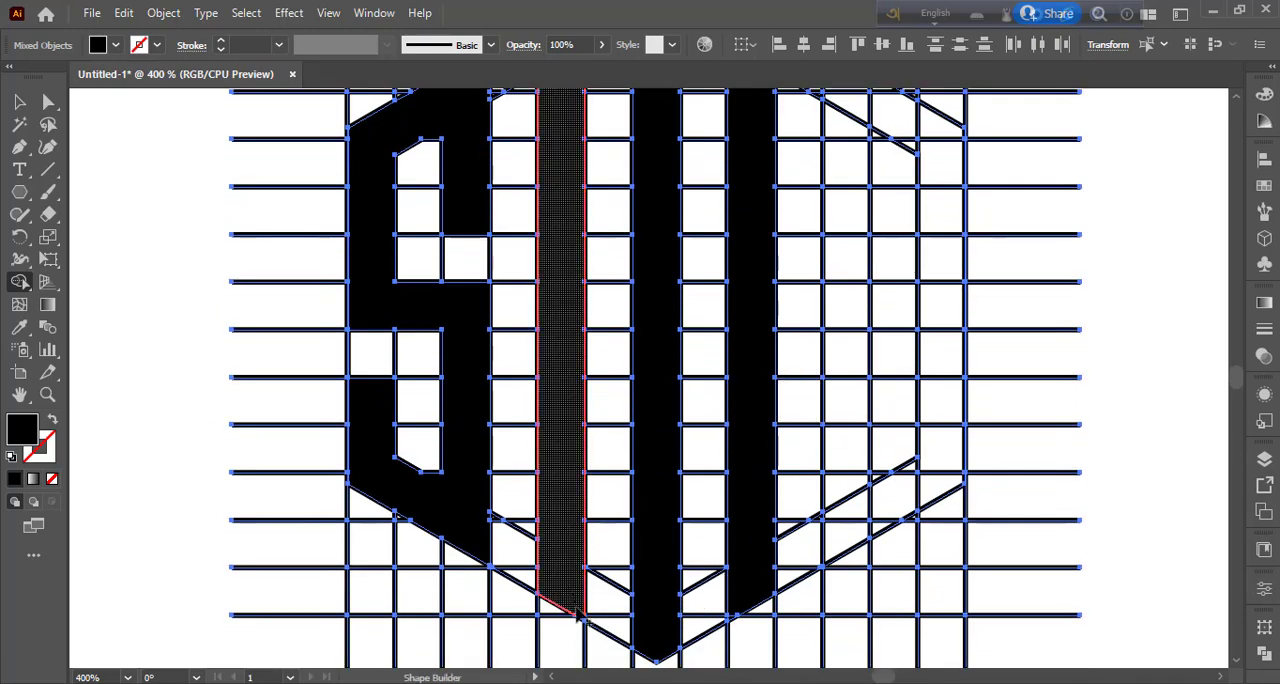
drag(582, 619, 583, 637)
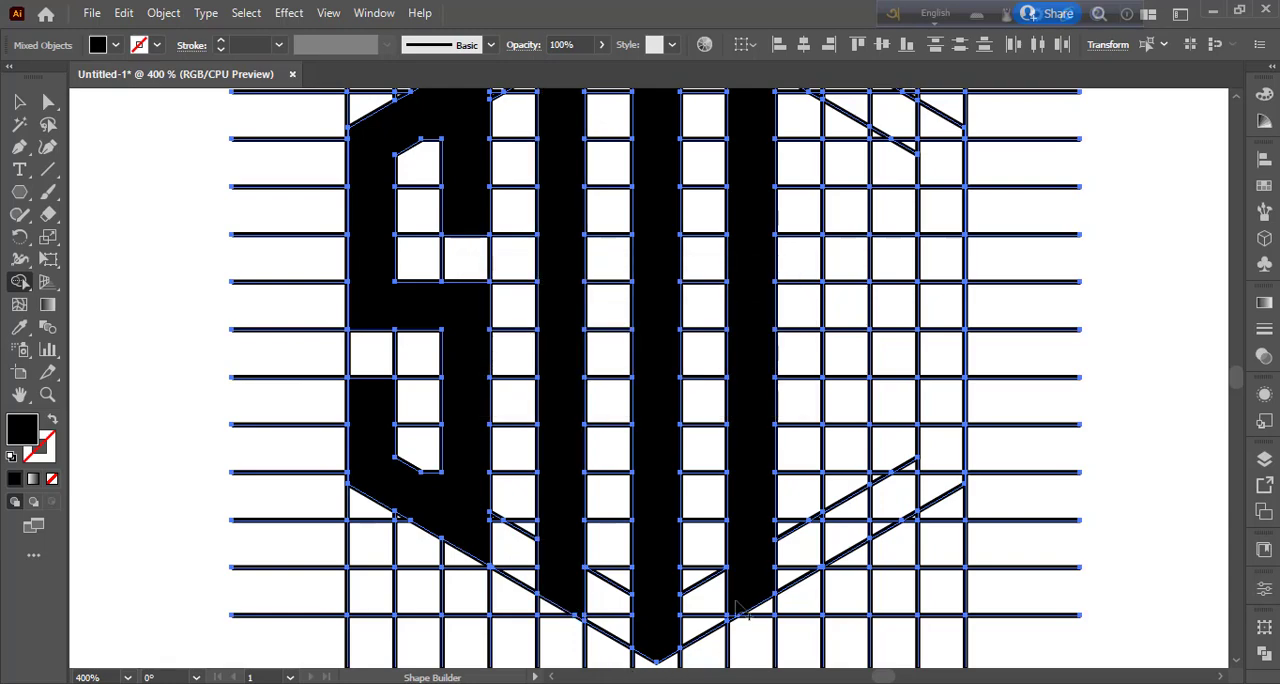
mouse_move(761, 430)
mouse_down()
mouse_move(744, 635)
mouse_move(732, 392)
mouse_up()
drag(709, 567, 729, 590)
scroll(727, 398, up, 5)
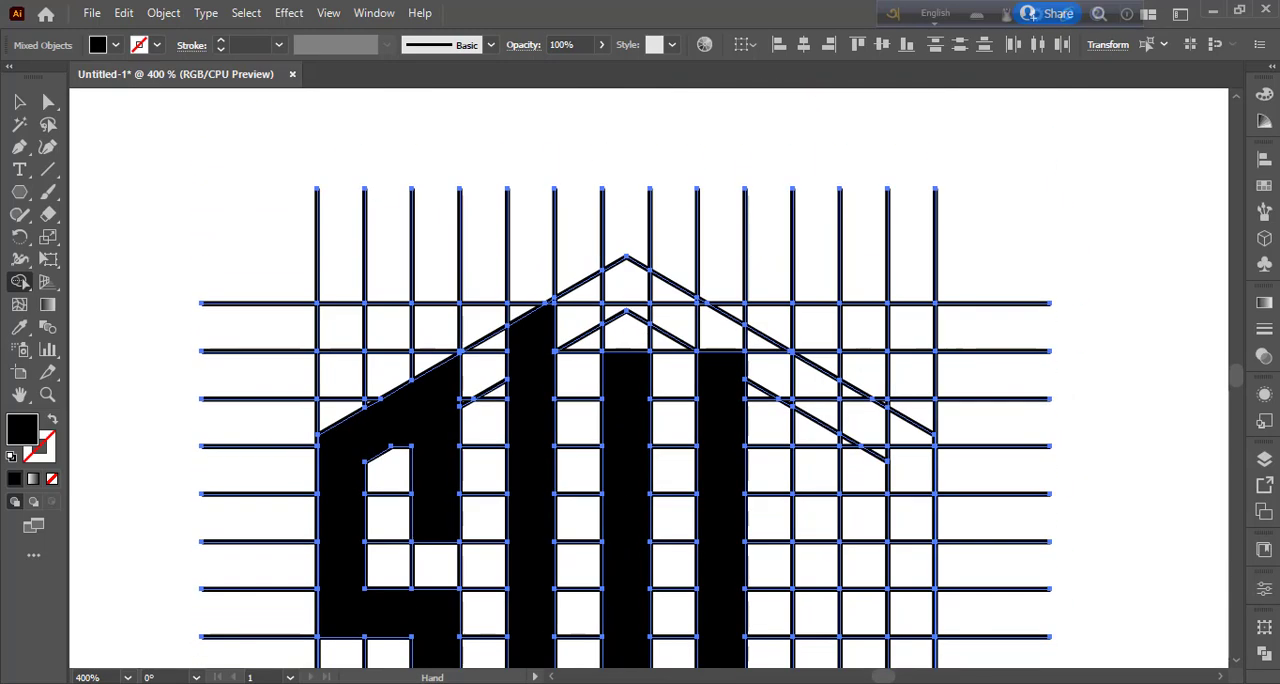
mouse_move(727, 398)
mouse_down()
mouse_move(722, 338)
mouse_move(685, 311)
mouse_move(630, 294)
mouse_move(551, 326)
mouse_move(564, 301)
mouse_move(664, 307)
mouse_move(695, 327)
mouse_move(692, 301)
mouse_move(704, 306)
mouse_move(626, 298)
mouse_up()
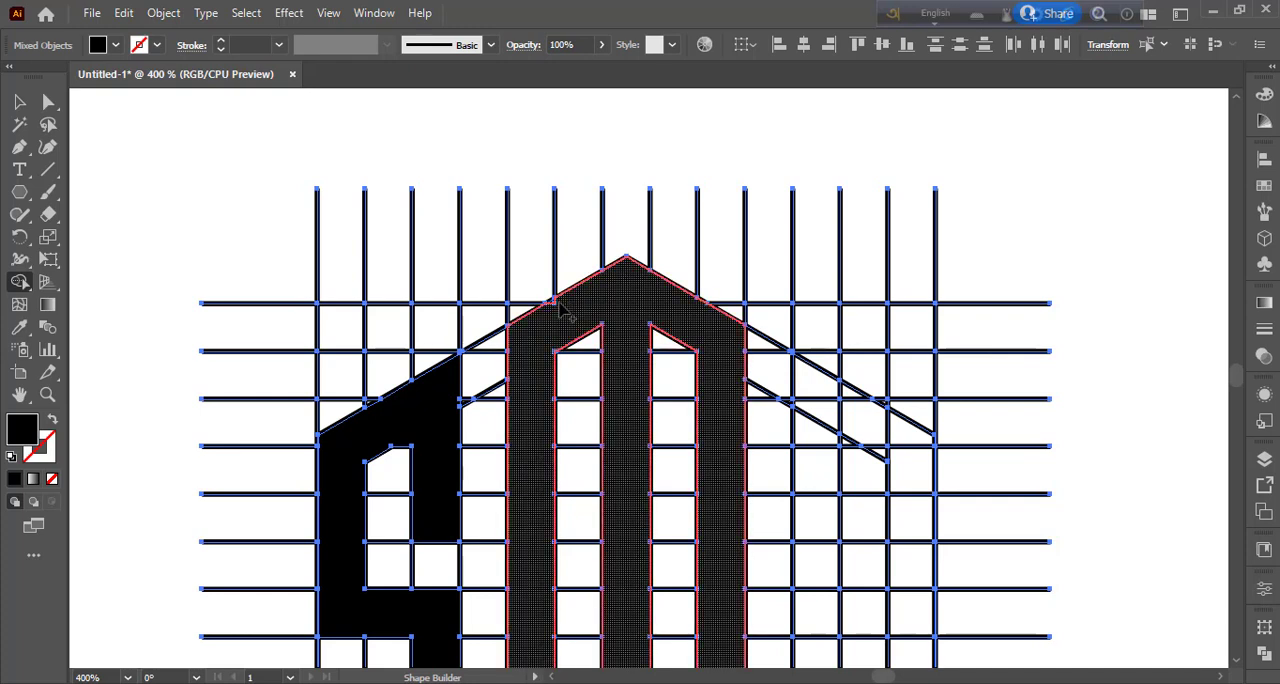
Merge the eleventh grid column down to the outer hexagon's edge, and extend it along the lower slant through the twelfth column.
drag(723, 438, 694, 229)
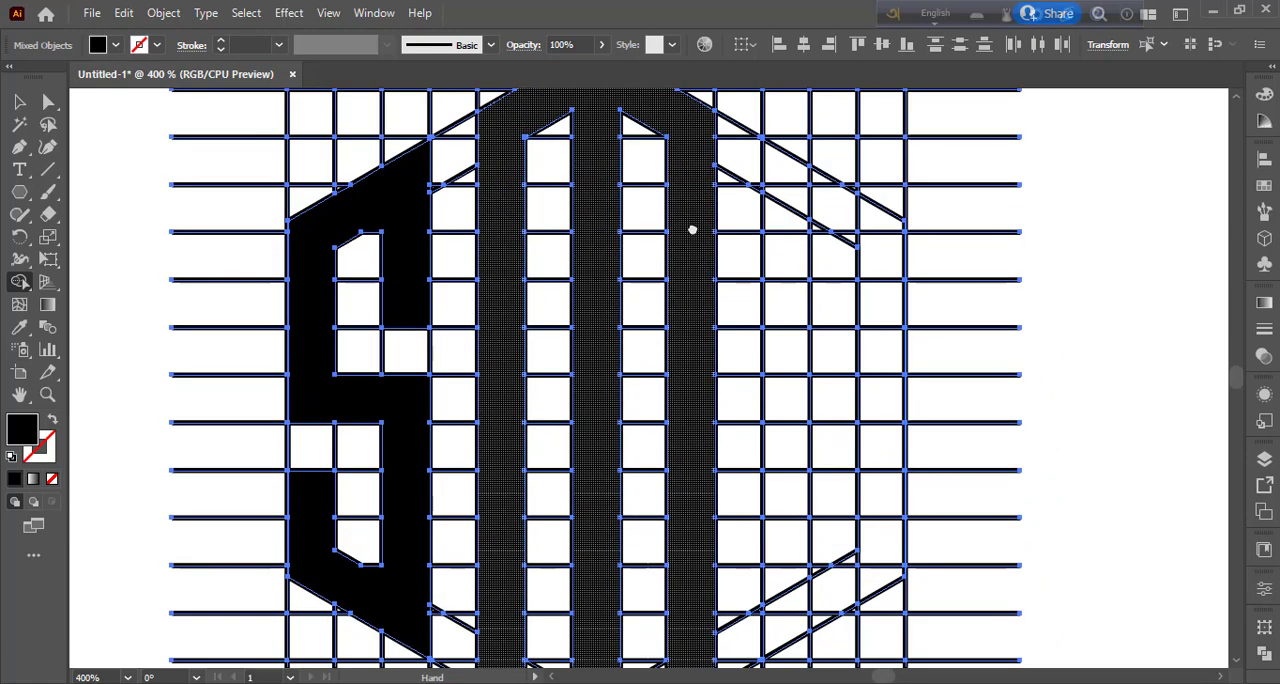
mouse_move(787, 182)
mouse_down()
mouse_move(777, 509)
mouse_move(790, 574)
mouse_up()
scroll(795, 360, down, 3)
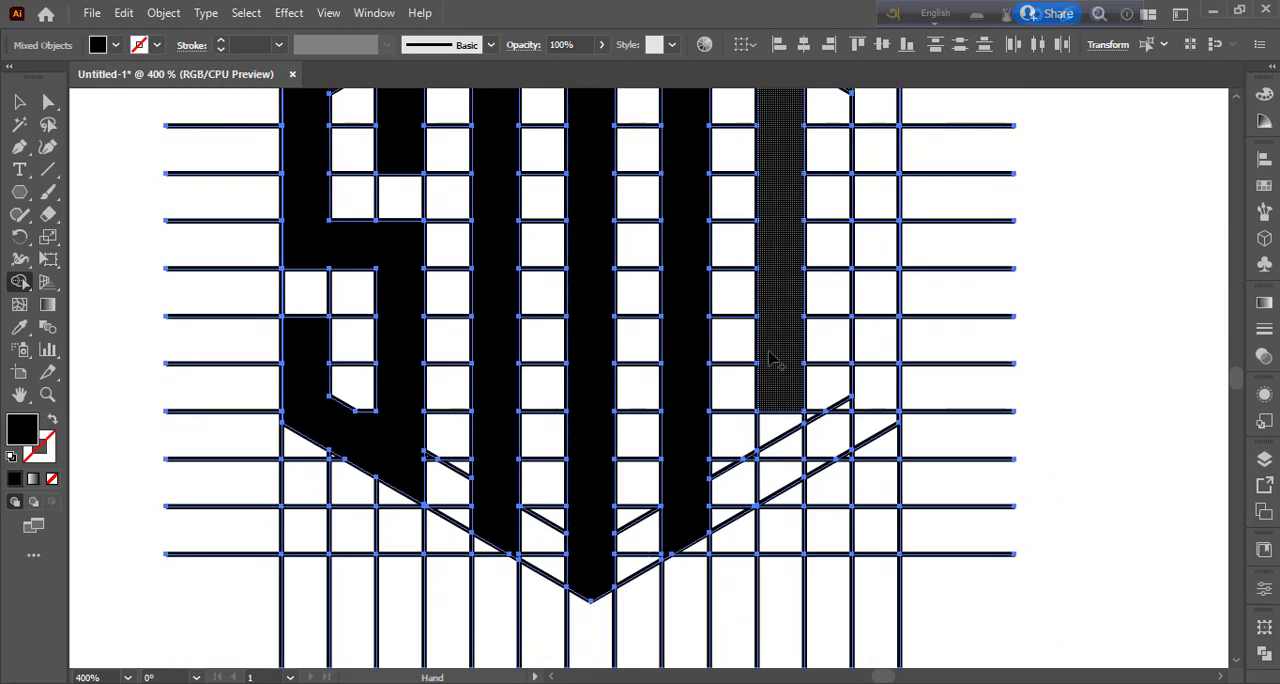
mouse_move(771, 357)
mouse_down()
mouse_move(777, 466)
mouse_move(810, 476)
mouse_up()
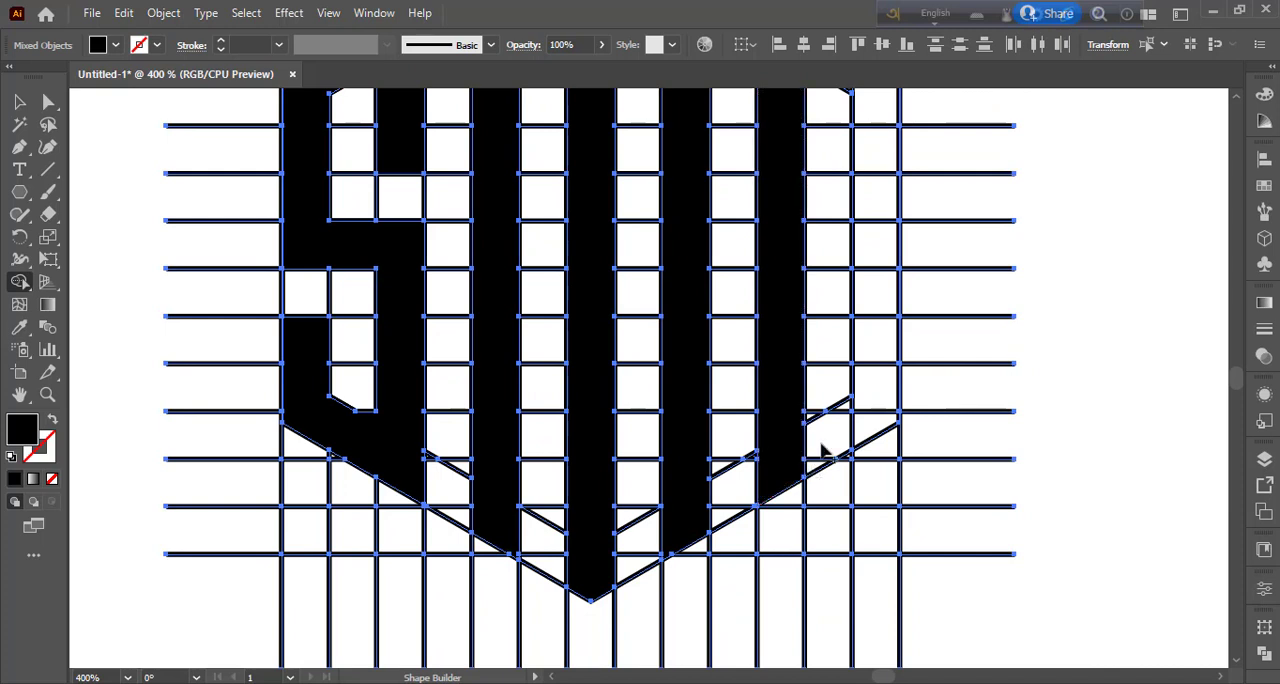
mouse_move(843, 415)
mouse_down()
mouse_move(822, 432)
mouse_move(816, 477)
mouse_up()
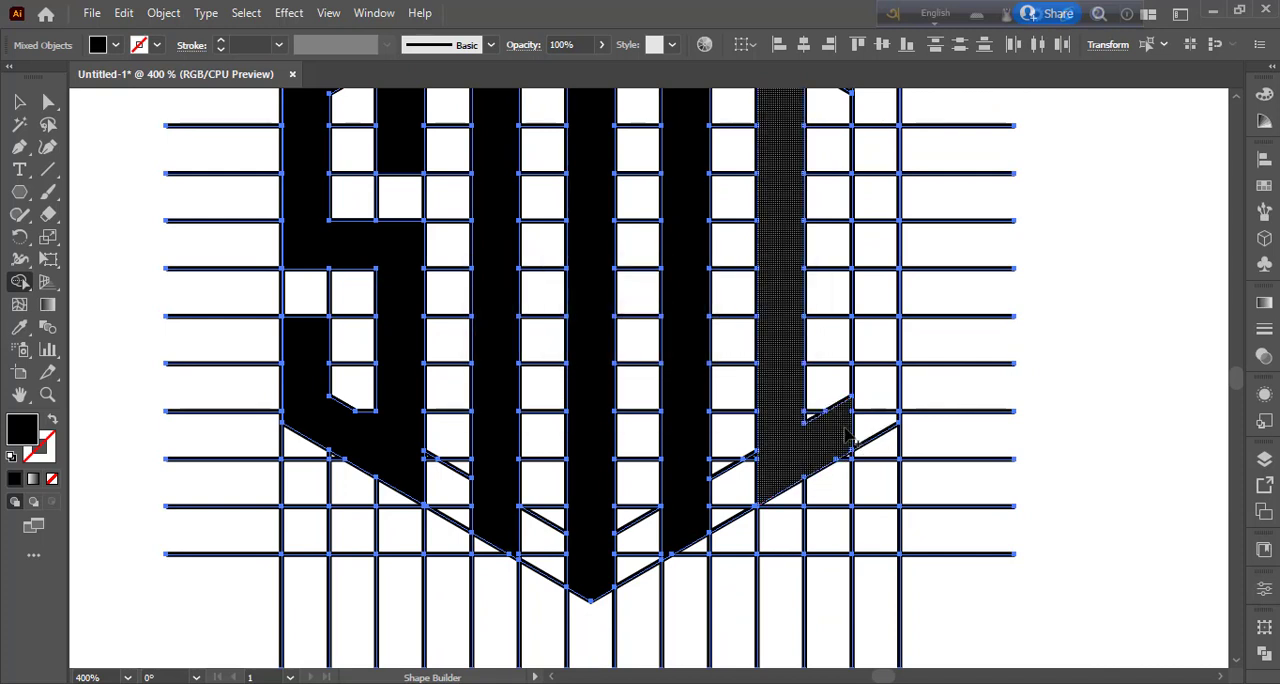
Complete the D shape by merging in the thirteenth column, the upper slant between the hexagons and the slivers along its slanted edges.
mouse_move(826, 424)
mouse_down()
mouse_move(875, 392)
mouse_move(872, 420)
mouse_move(868, 248)
mouse_up()
key(space)
drag(854, 317, 847, 495)
mouse_move(856, 428)
mouse_down()
mouse_move(861, 255)
mouse_move(790, 210)
mouse_up()
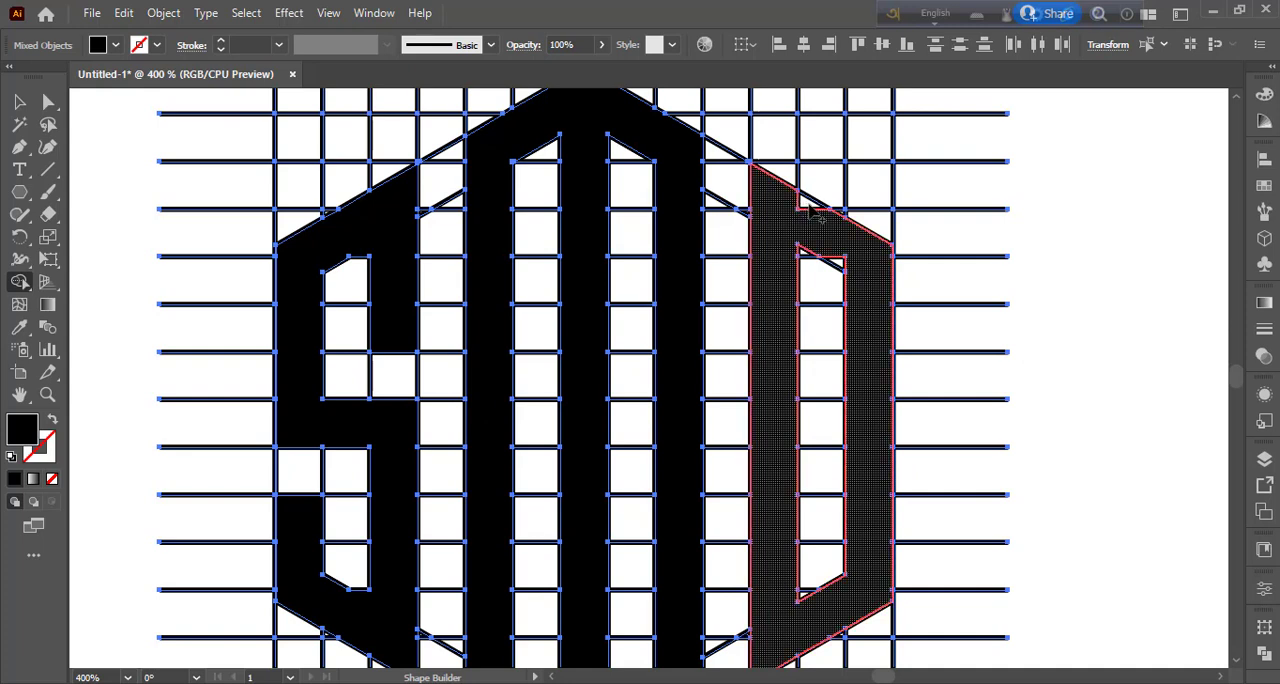
drag(841, 258, 852, 268)
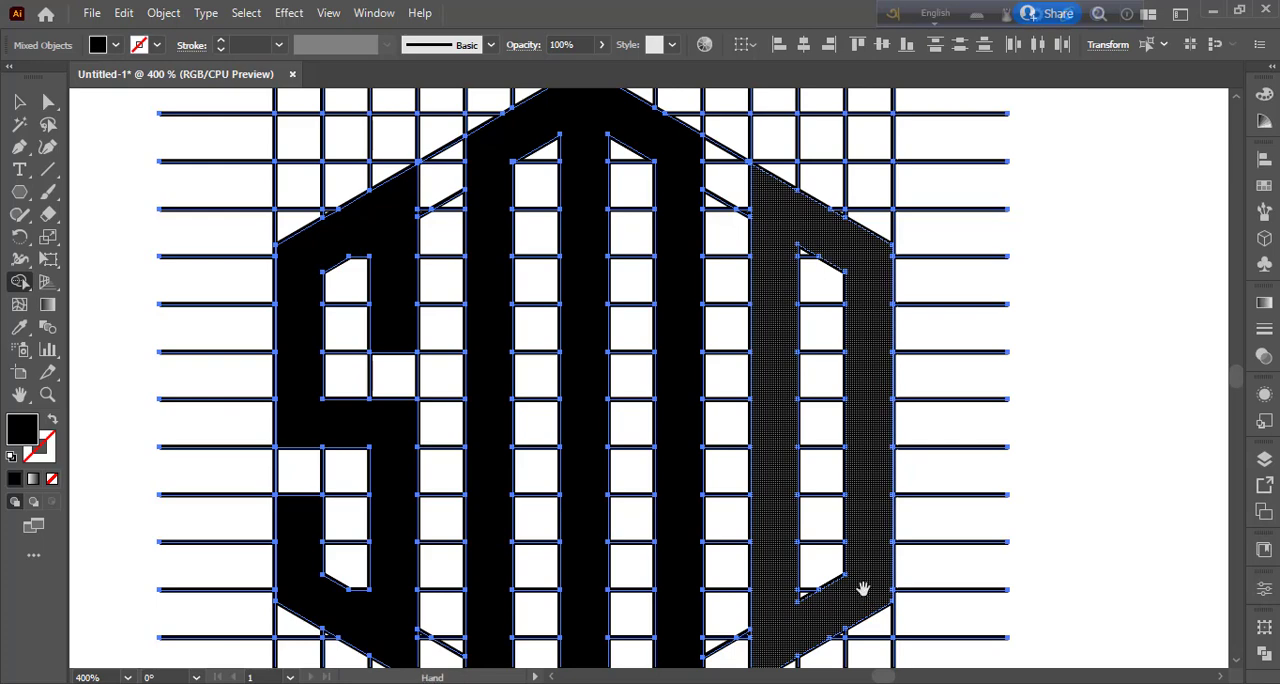
drag(862, 589, 876, 396)
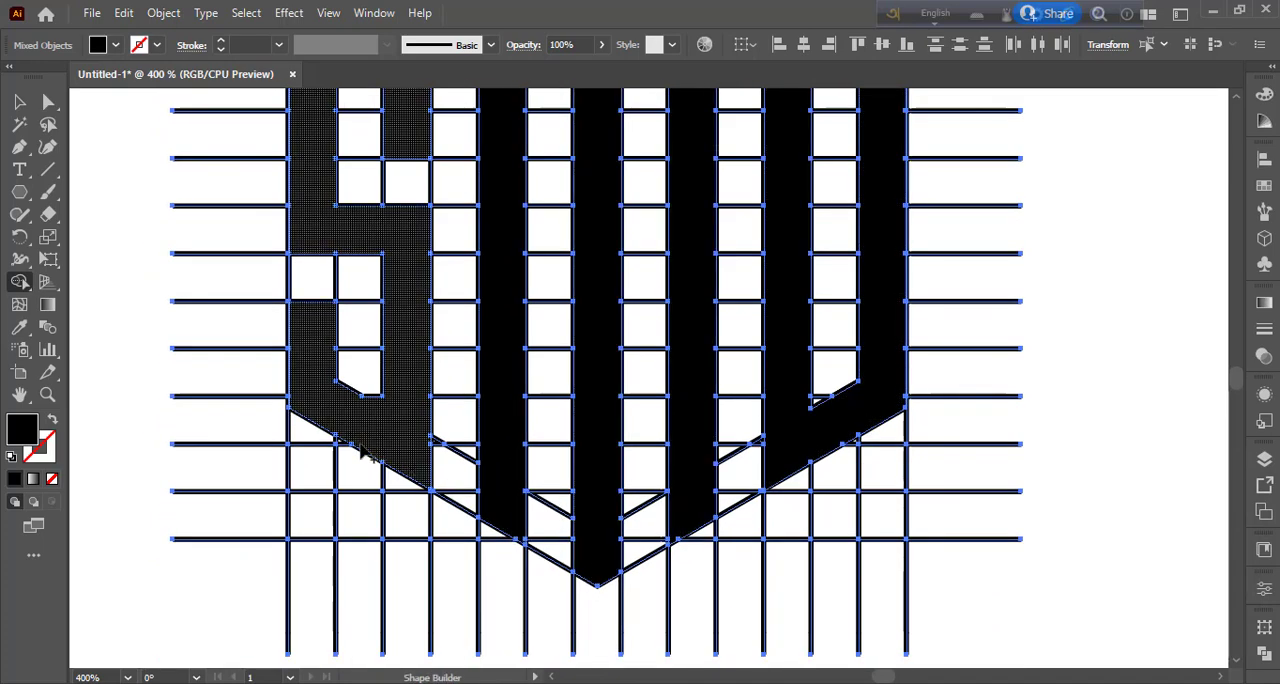
drag(400, 331, 457, 537)
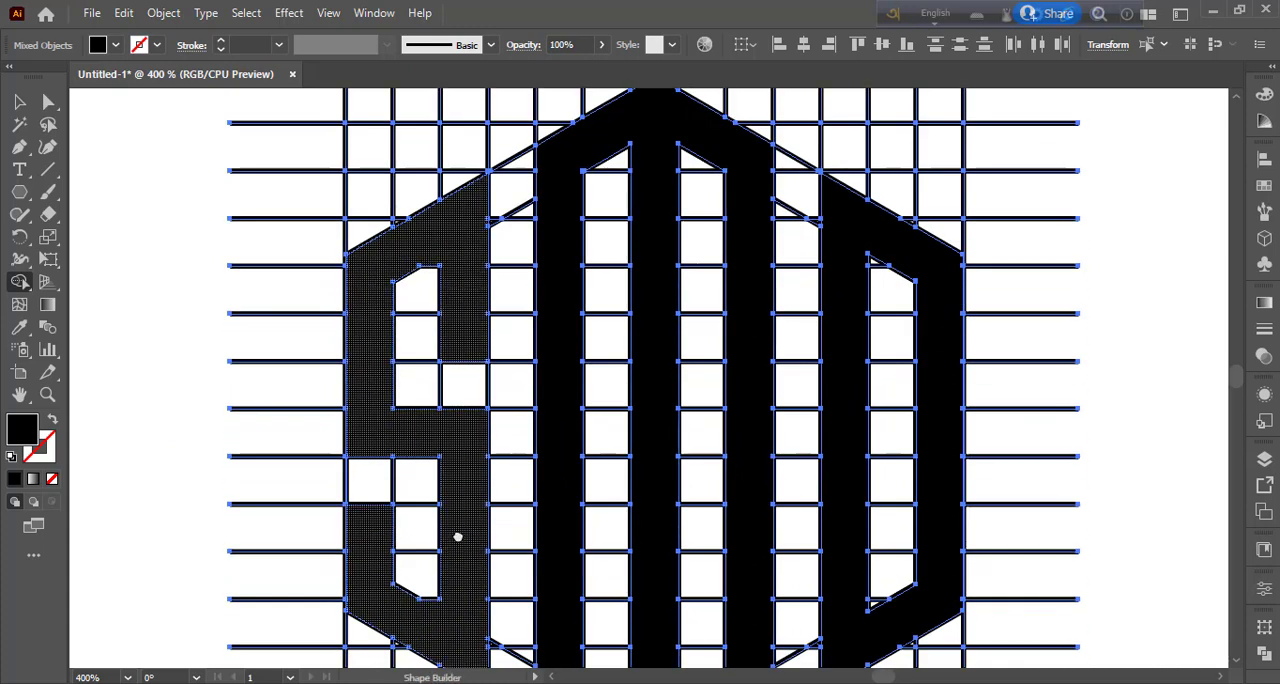
key(ctrl+minus)
key(ctrl+minus)
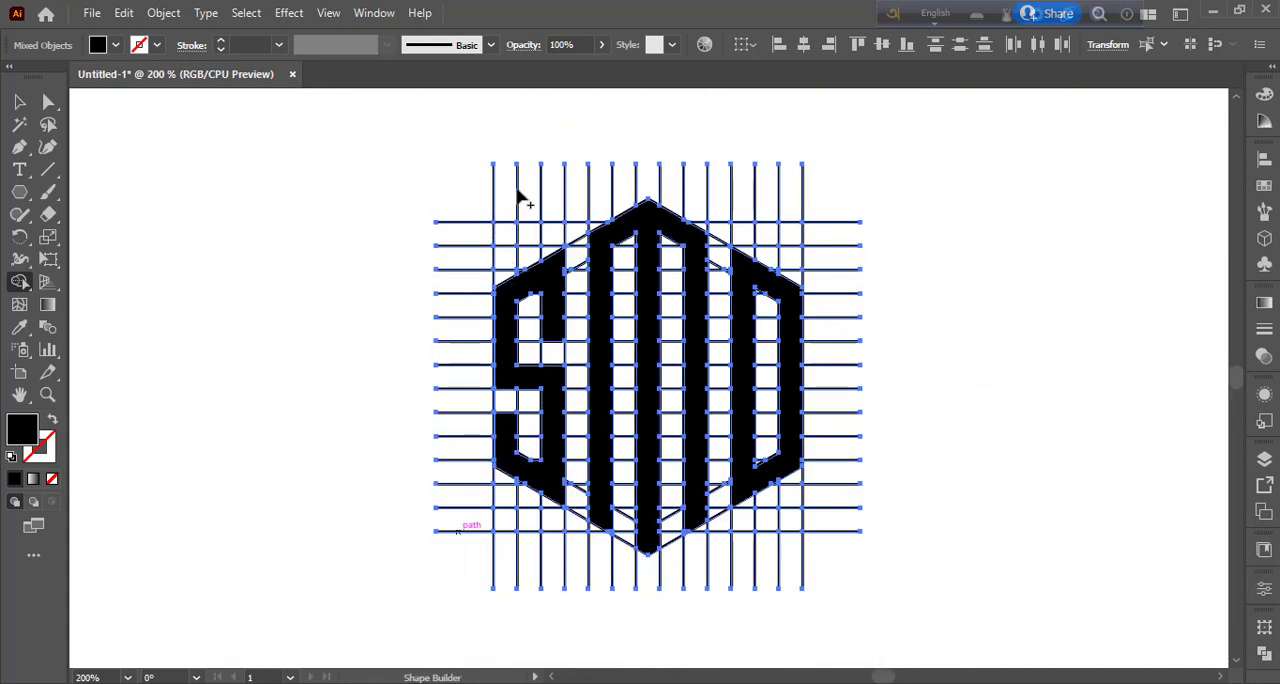
Ungroup the vertical grid lines.
right_click(517, 192)
click(338, 180)
click(18, 102)
right_click(517, 200)
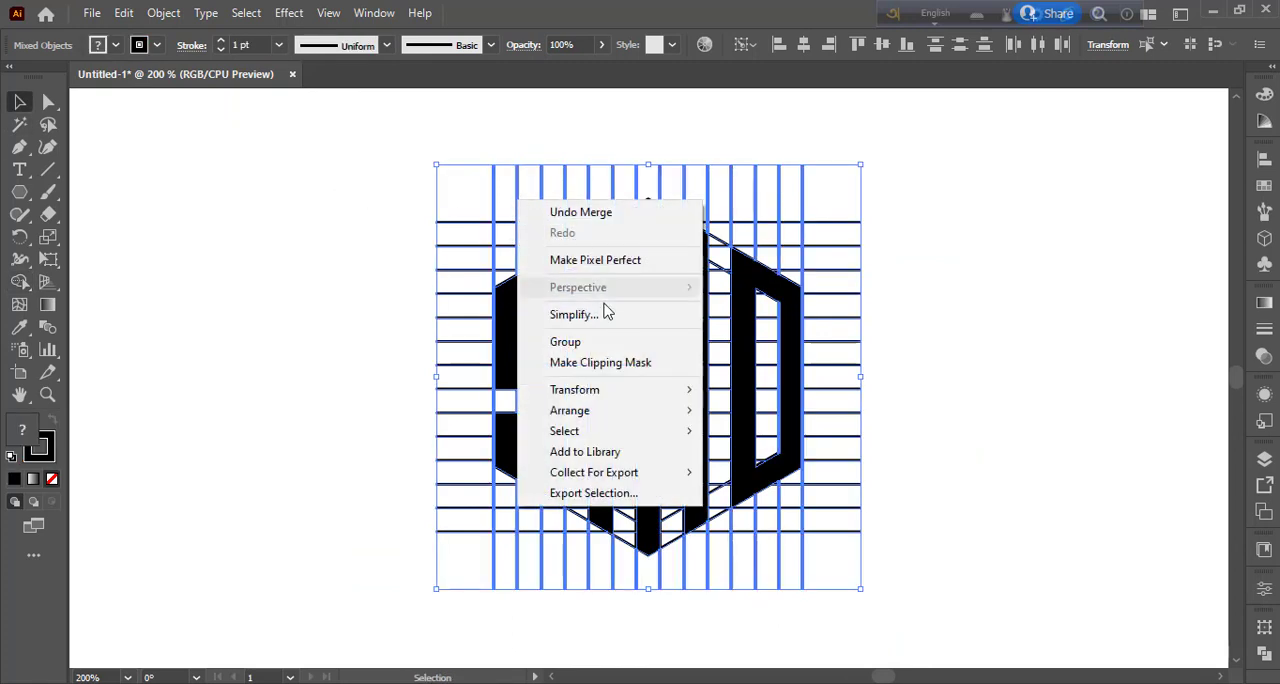
click(1046, 340)
right_click(801, 262)
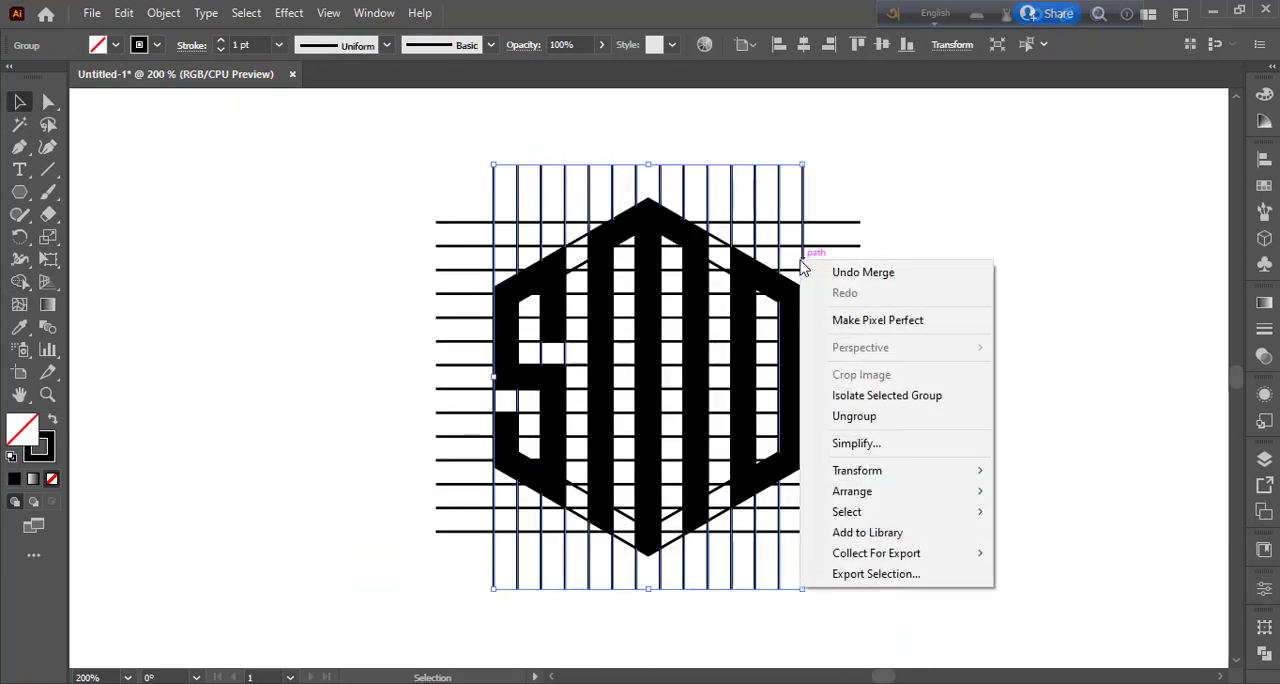
click(851, 416)
click(873, 314)
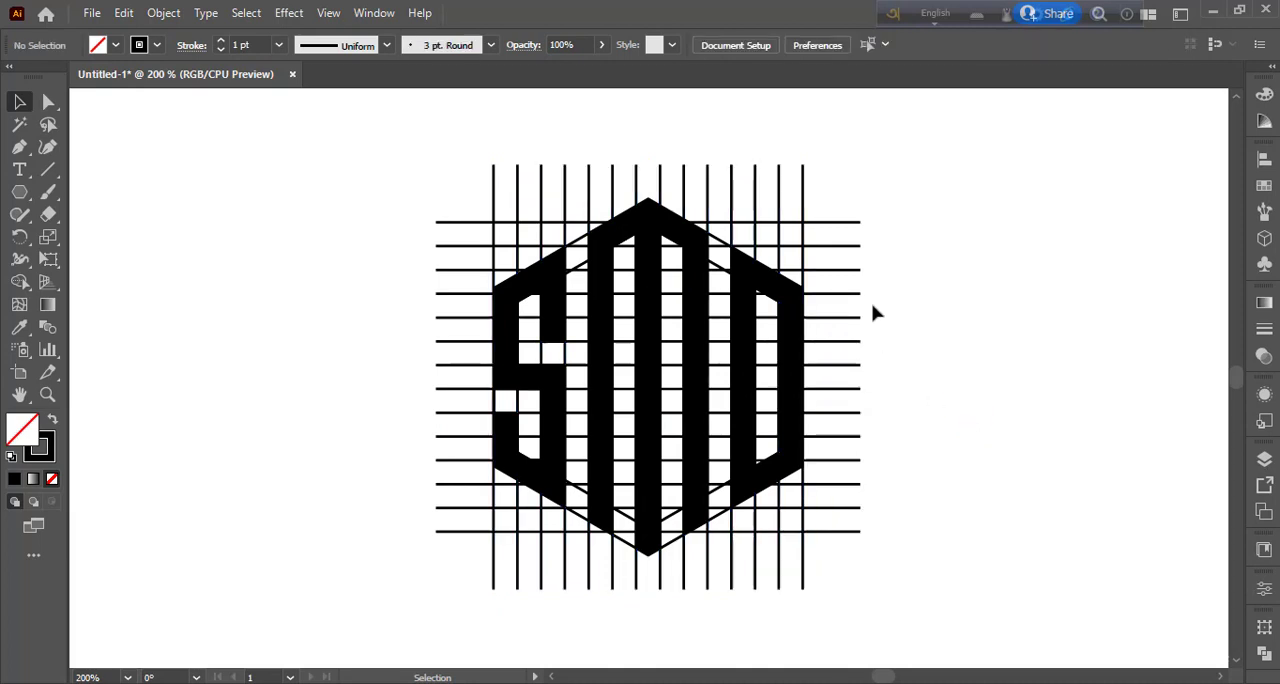
Ungroup the horizontal grid lines.
click(856, 223)
right_click(857, 224)
click(912, 384)
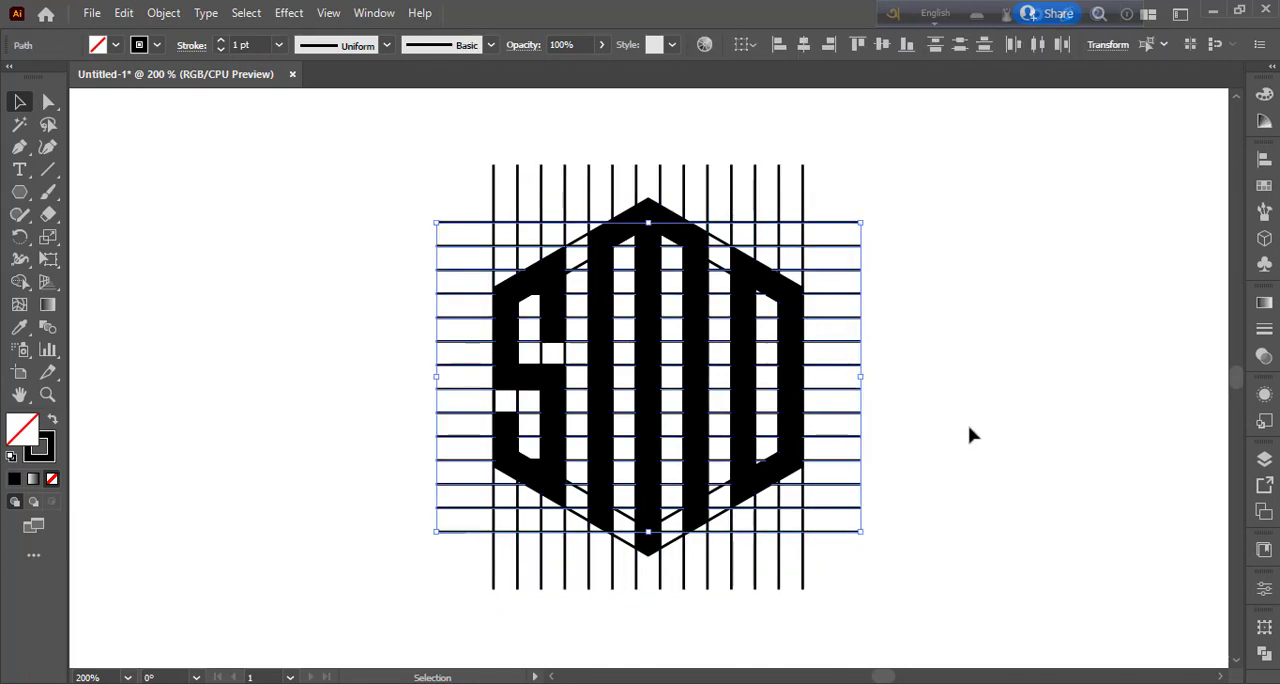
click(965, 521)
Move the S, M and D shapes together to the right, clear of the grid, and delete the leftover grid and hexagon pieces.
click(552, 314)
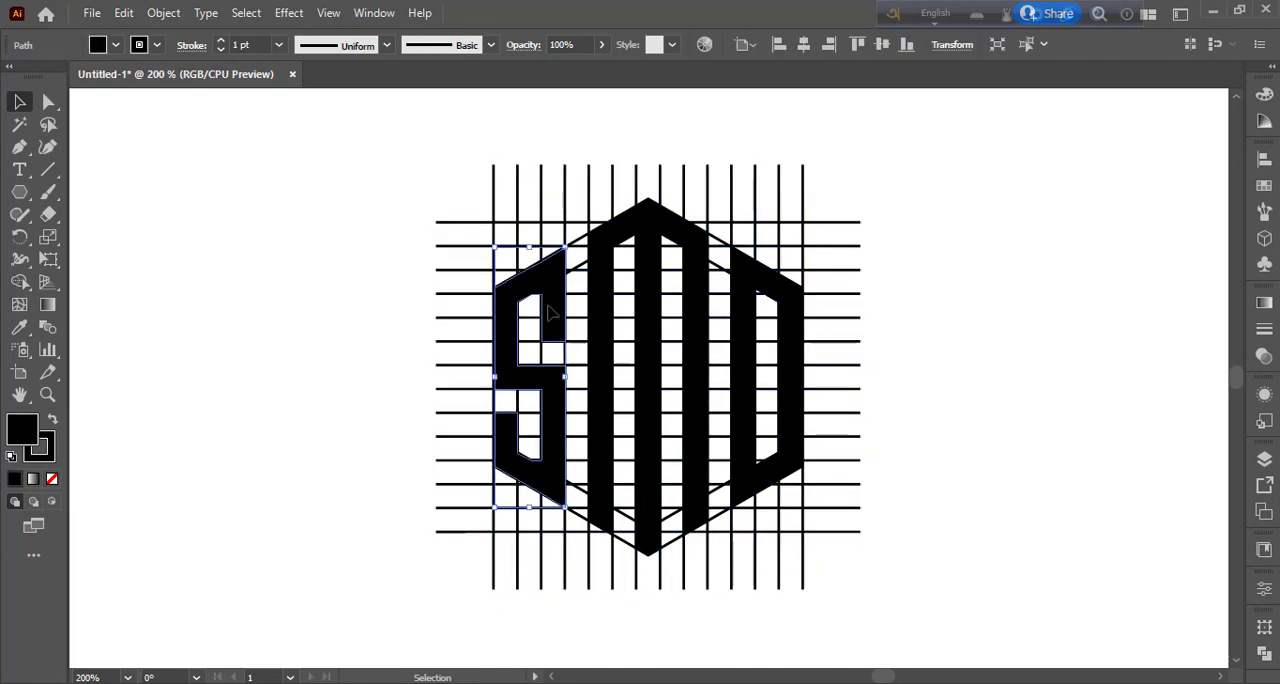
shift+click(606, 294)
shift+click(745, 360)
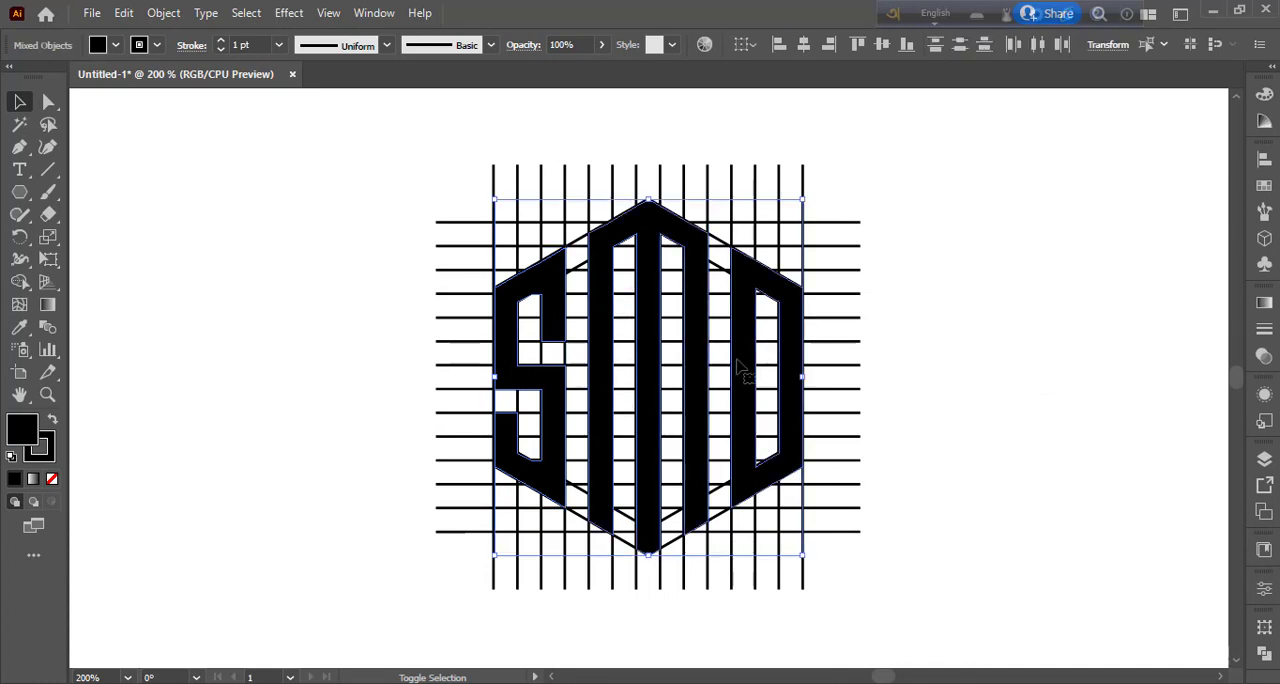
drag(745, 365, 1157, 332)
click(990, 558)
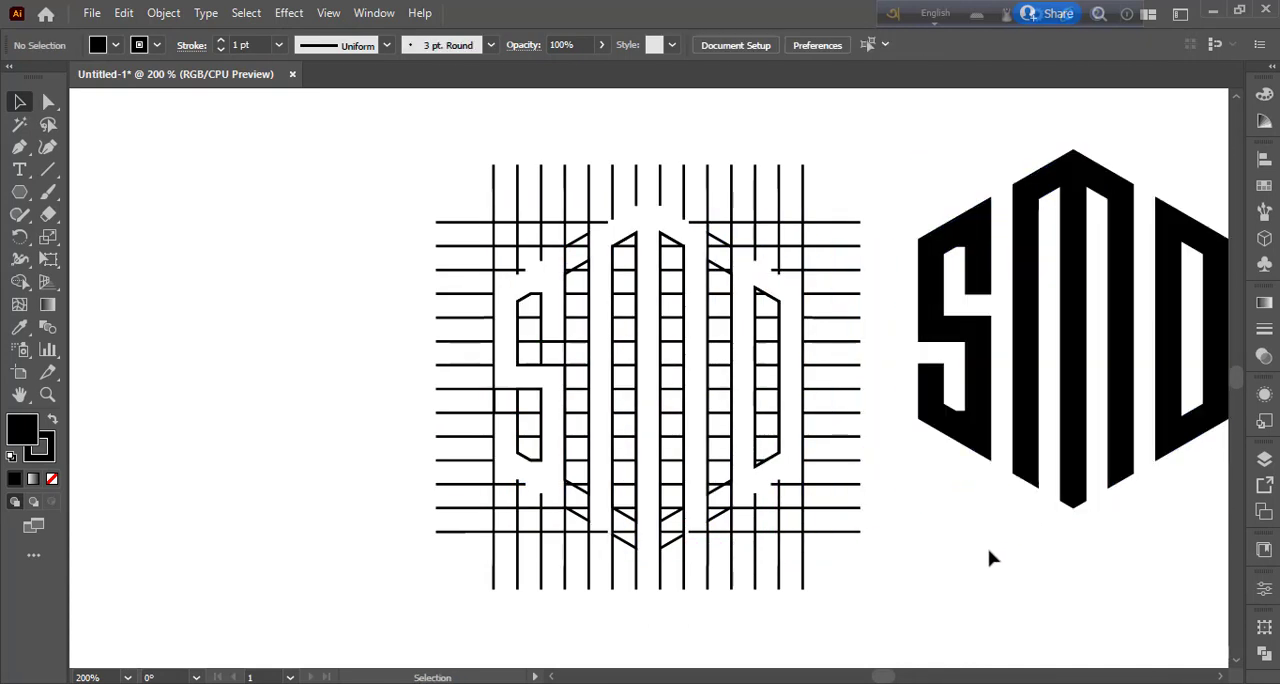
drag(364, 150, 860, 577)
key(Delete)
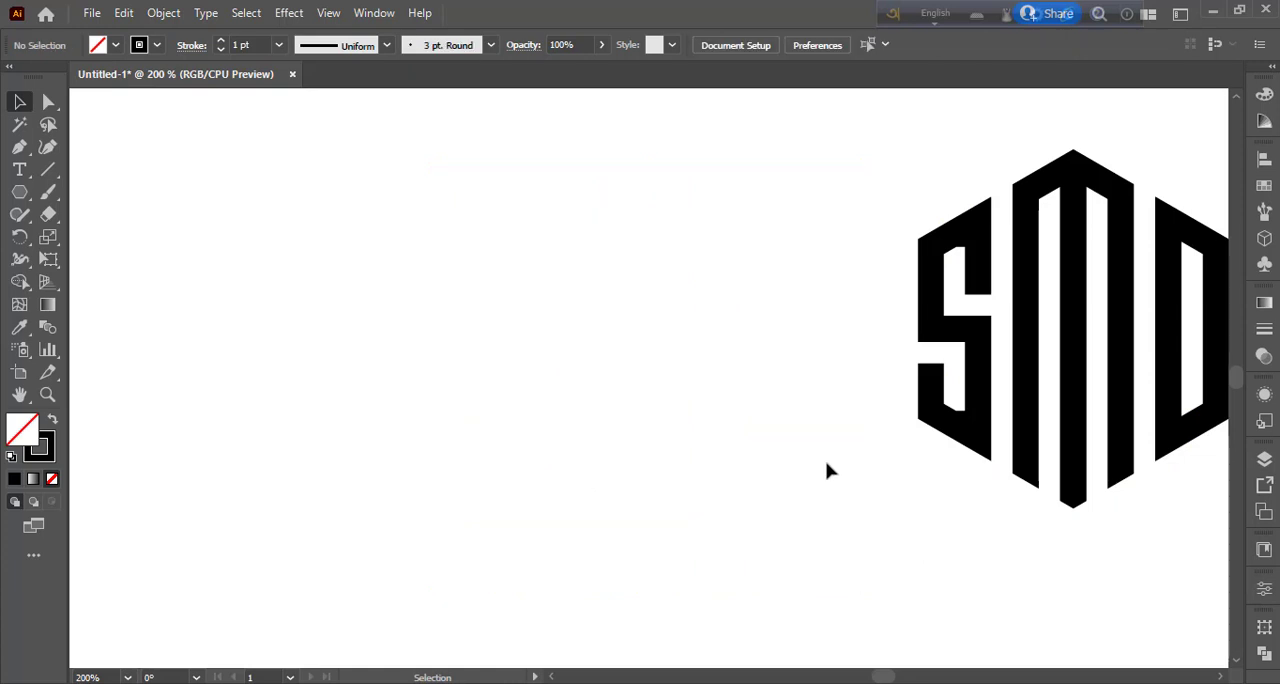
Move the three letter shapes back to where the grid was and group them.
drag(826, 160, 1205, 530)
drag(1186, 382, 768, 398)
right_click(760, 374)
click(822, 507)
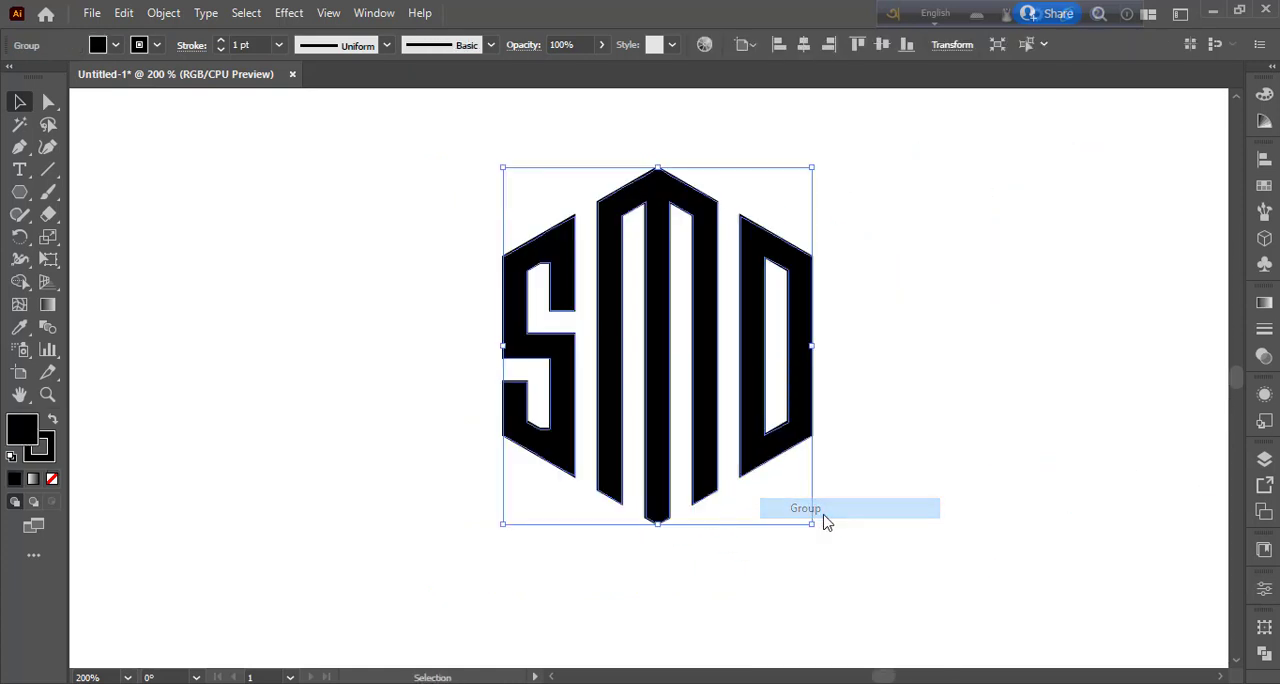
Expand the fill and stroke of the grouped letters.
click(164, 13)
click(270, 232)
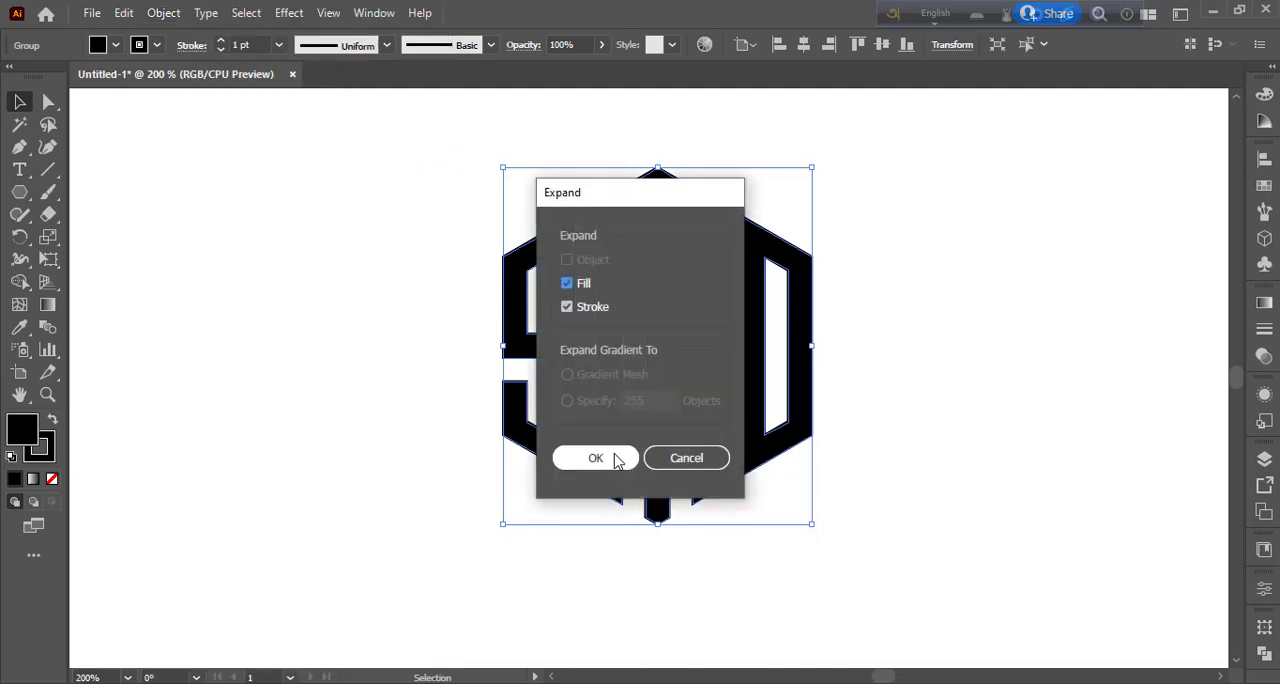
click(597, 457)
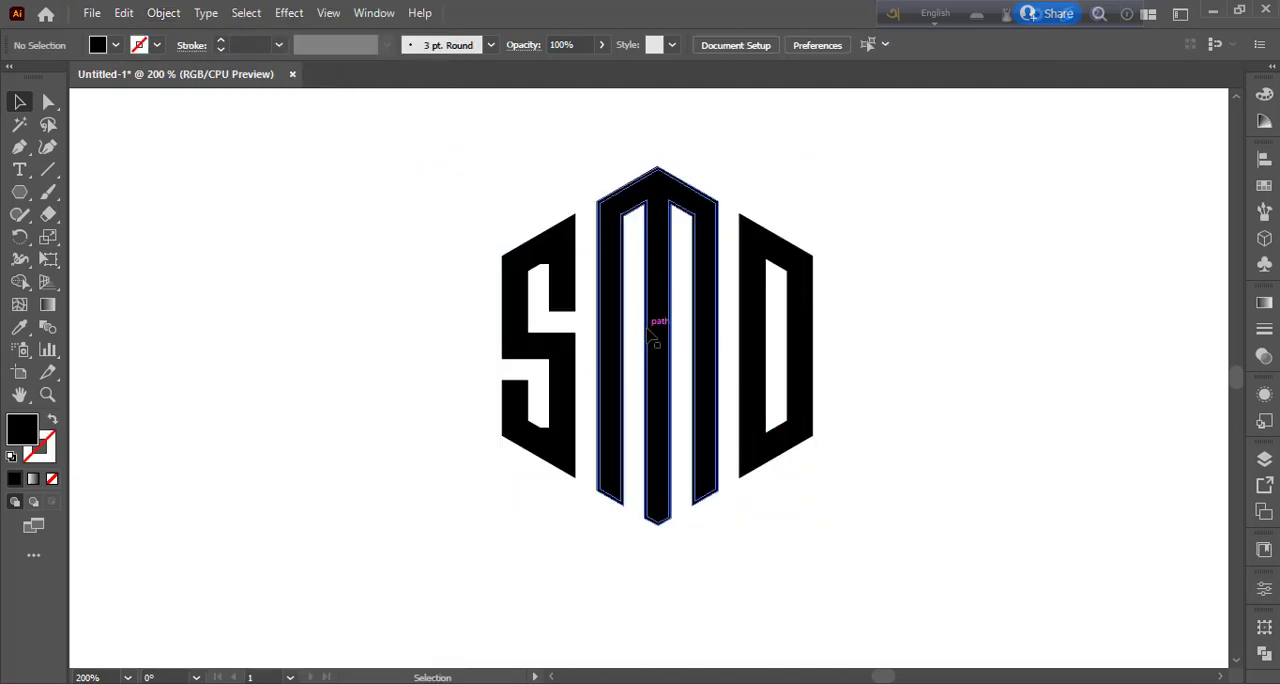
Ungroup the expanded lettermark and move the whole SMD logo slightly down and to the left.
click(543, 277)
right_click(694, 346)
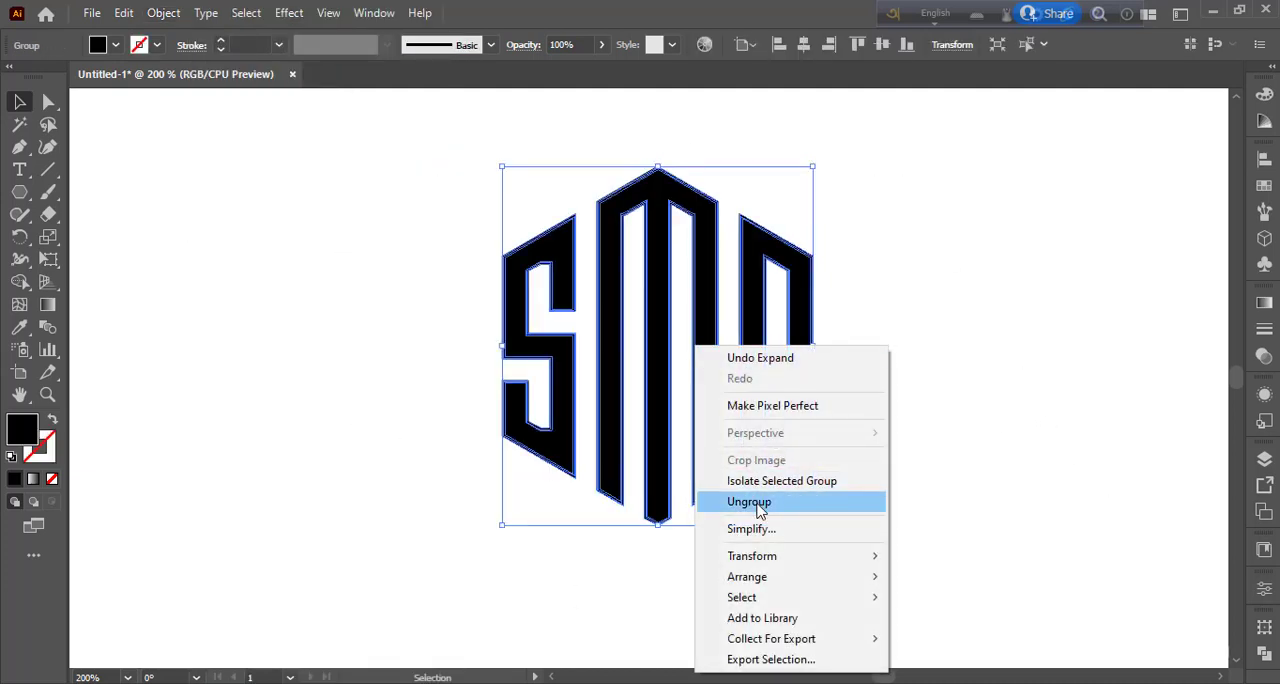
click(758, 504)
click(958, 360)
drag(802, 289, 728, 334)
click(873, 355)
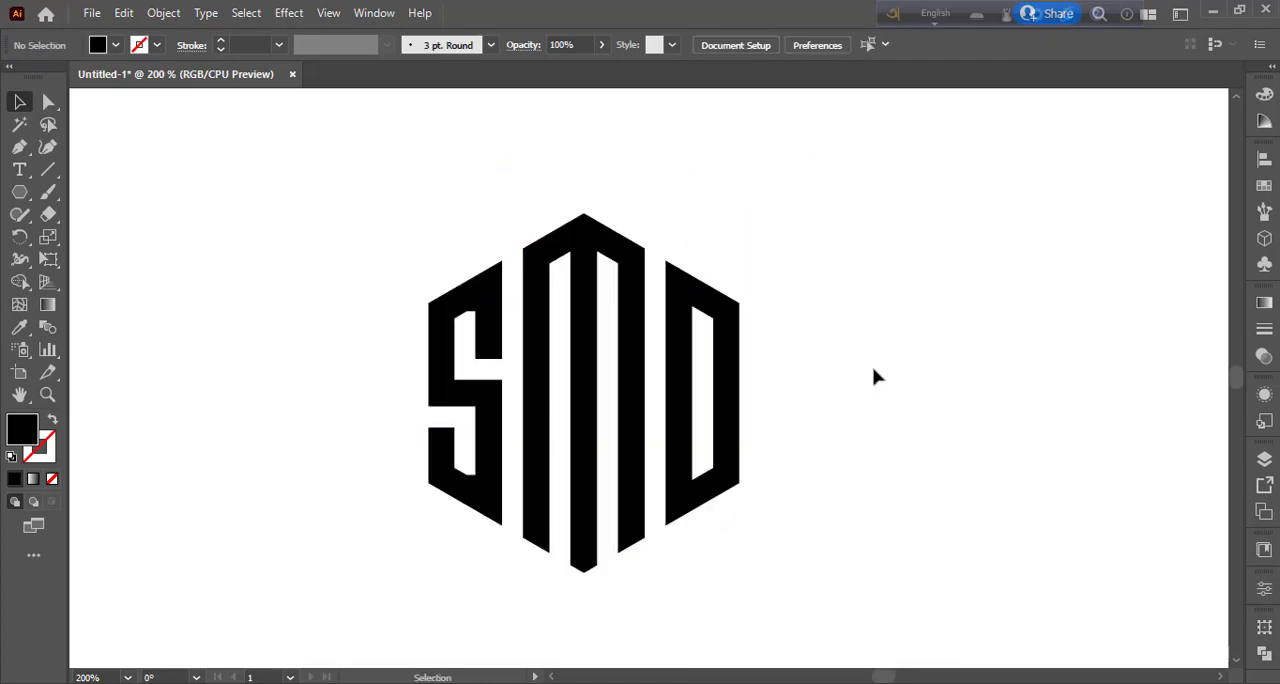